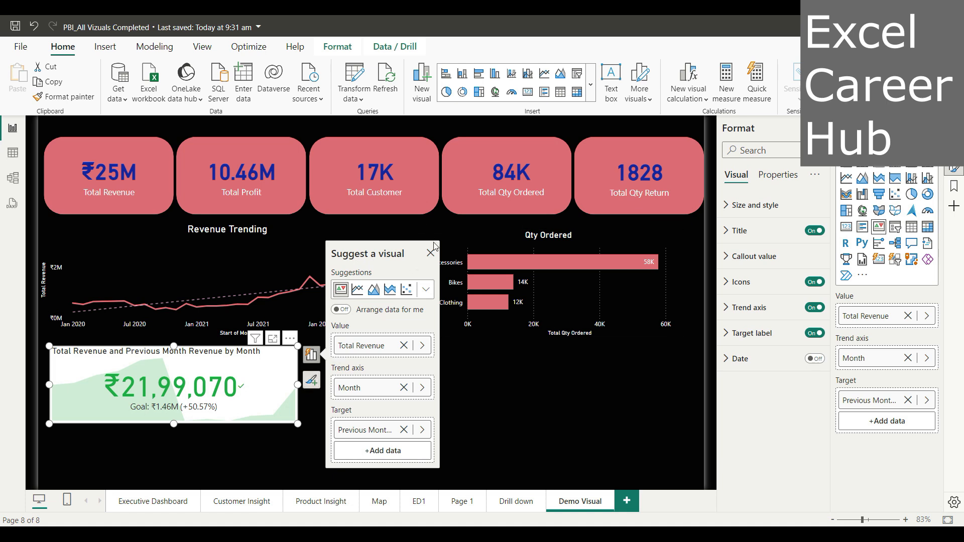
# Shrink the revenue KPI visual to about 217 wide by 206 high and move it over the Total Customer card
pyautogui.click(430, 253)
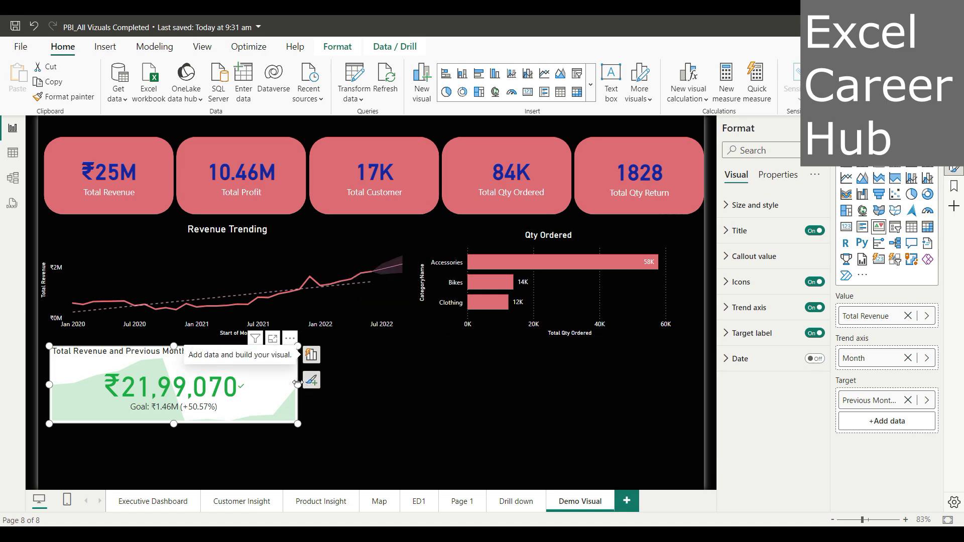
pyautogui.moveTo(298, 385); pyautogui.dragTo(155, 416)
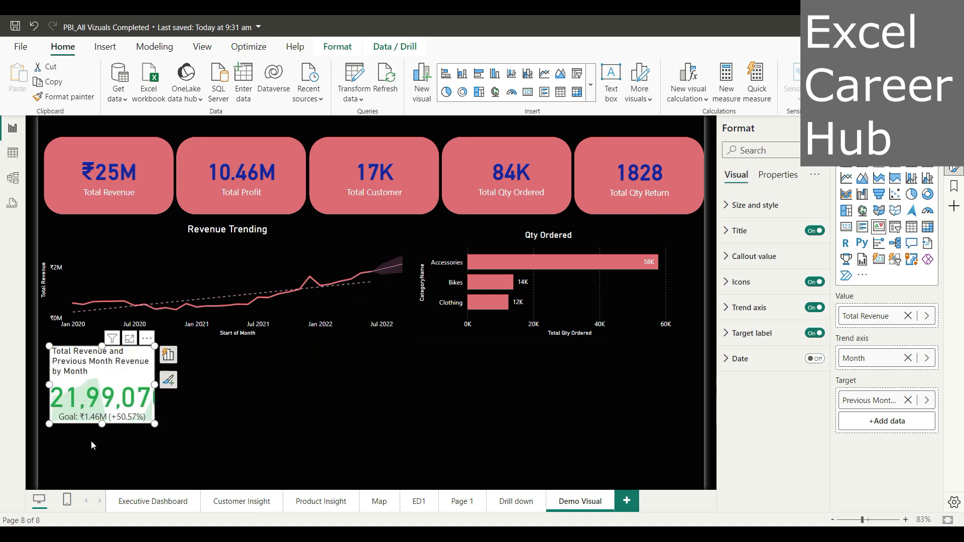
pyautogui.moveTo(101, 423); pyautogui.dragTo(101, 453)
pyautogui.moveTo(154, 399); pyautogui.dragTo(160, 400)
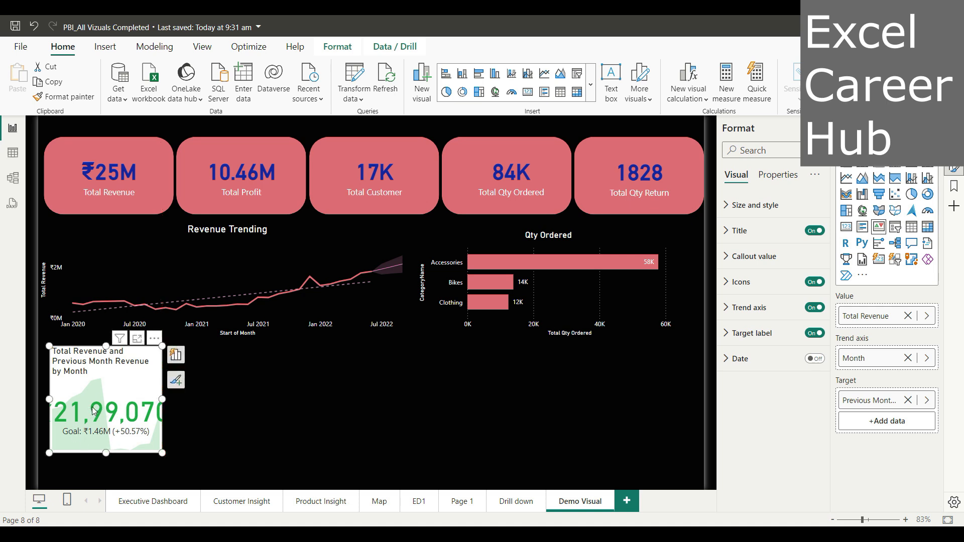
pyautogui.moveTo(130, 377); pyautogui.dragTo(408, 194)
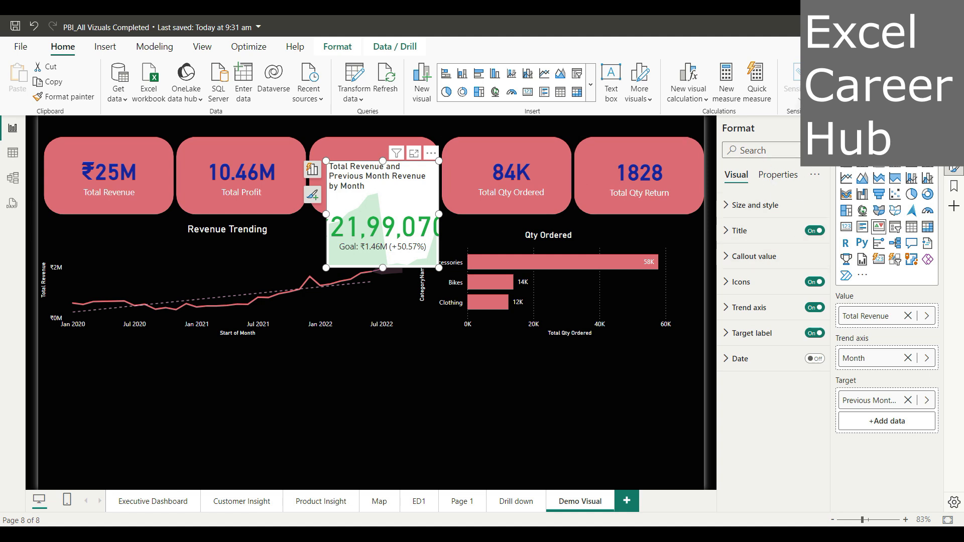
# Give the revenue KPI visual a black background with 45% transparency
pyautogui.click(820, 128)
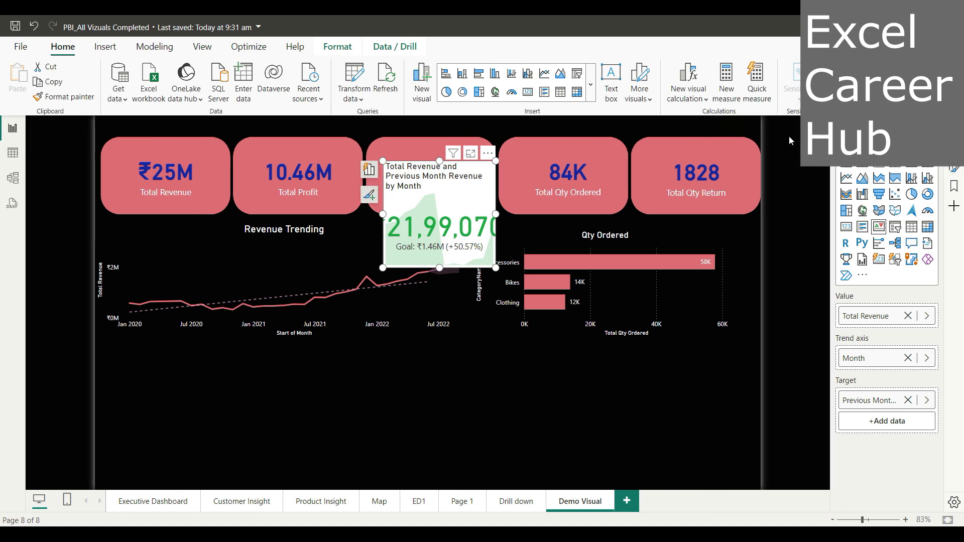
pyautogui.click(954, 171)
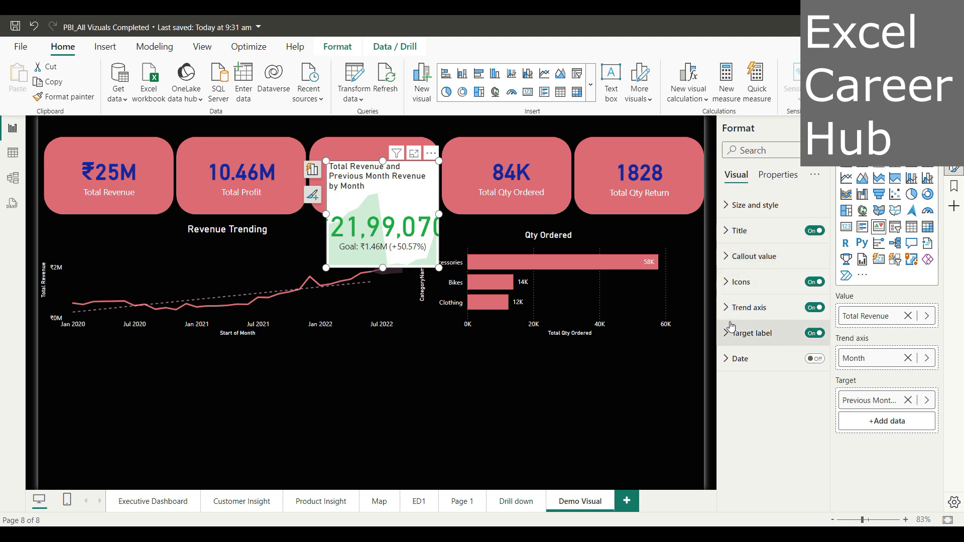
pyautogui.click(728, 206)
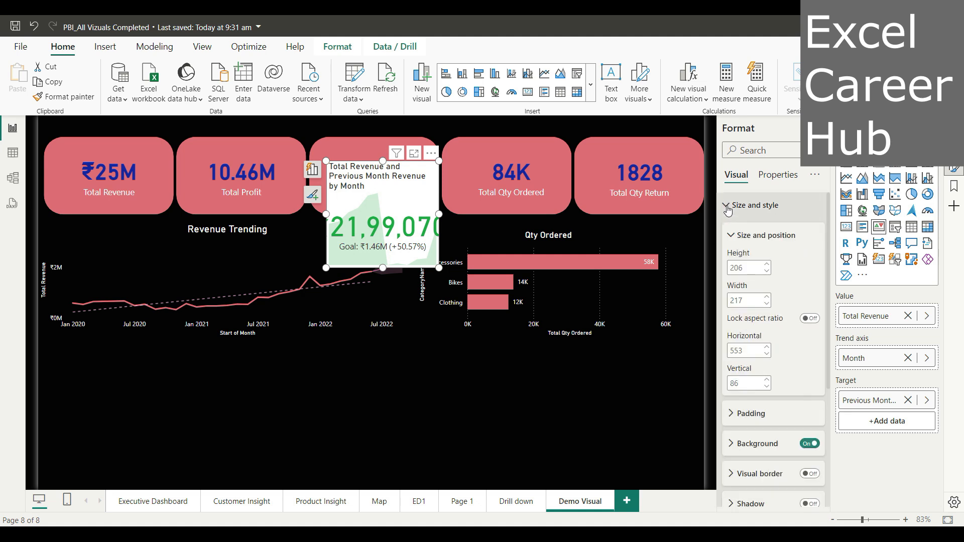
pyautogui.click(732, 236)
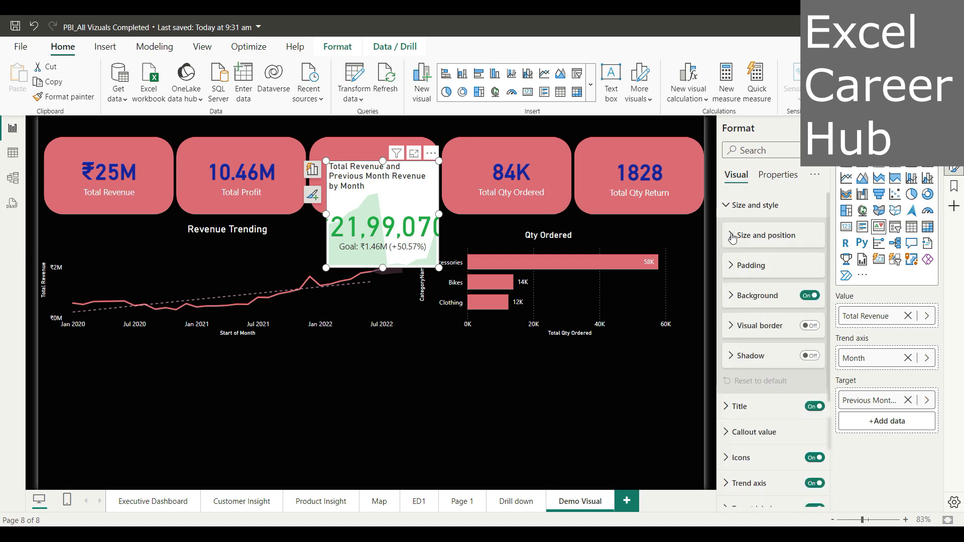
pyautogui.click(731, 297)
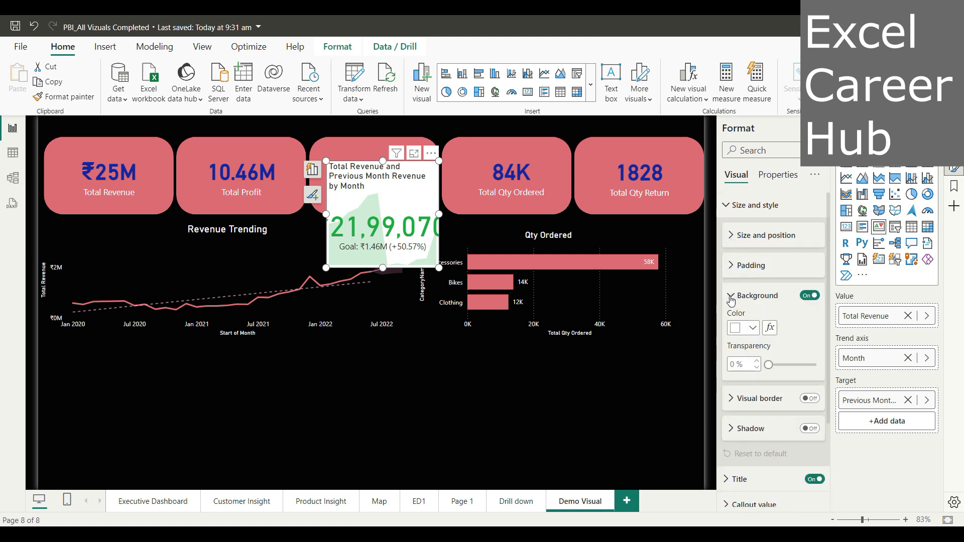
pyautogui.click(753, 329)
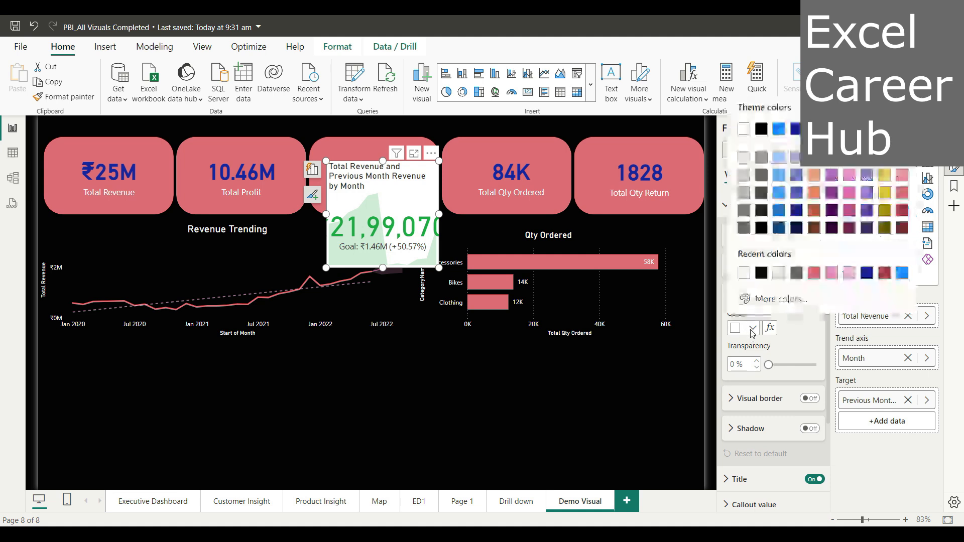
pyautogui.click(761, 273)
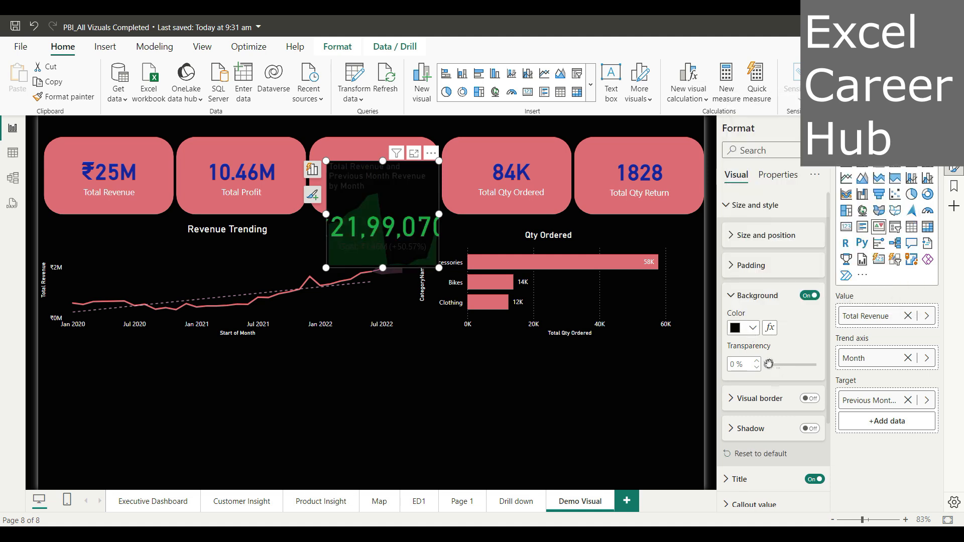
pyautogui.moveTo(769, 364); pyautogui.dragTo(791, 371)
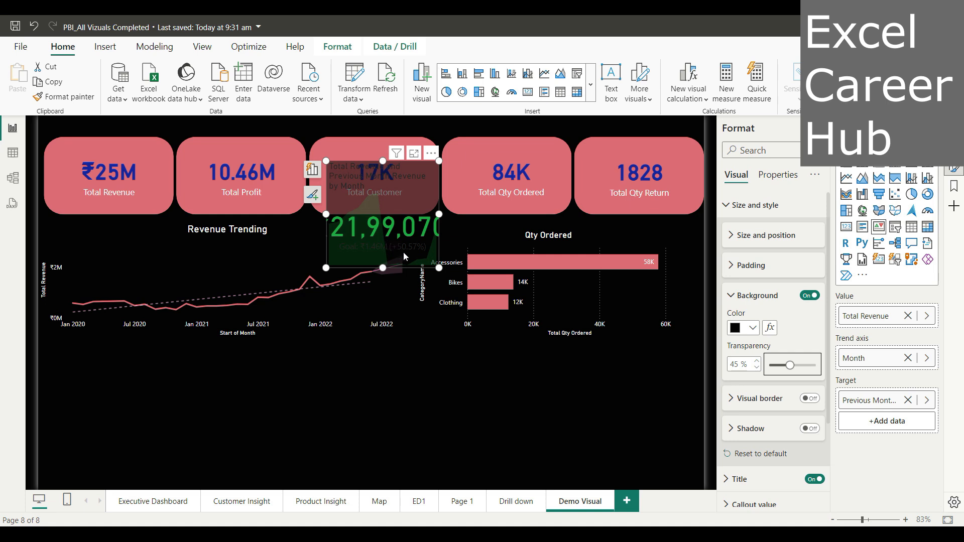
# Move the Revenue Trending chart lower on the page and place the KPI visual in the freed space beneath the Total Profit card
pyautogui.moveTo(407, 249); pyautogui.dragTo(559, 426)
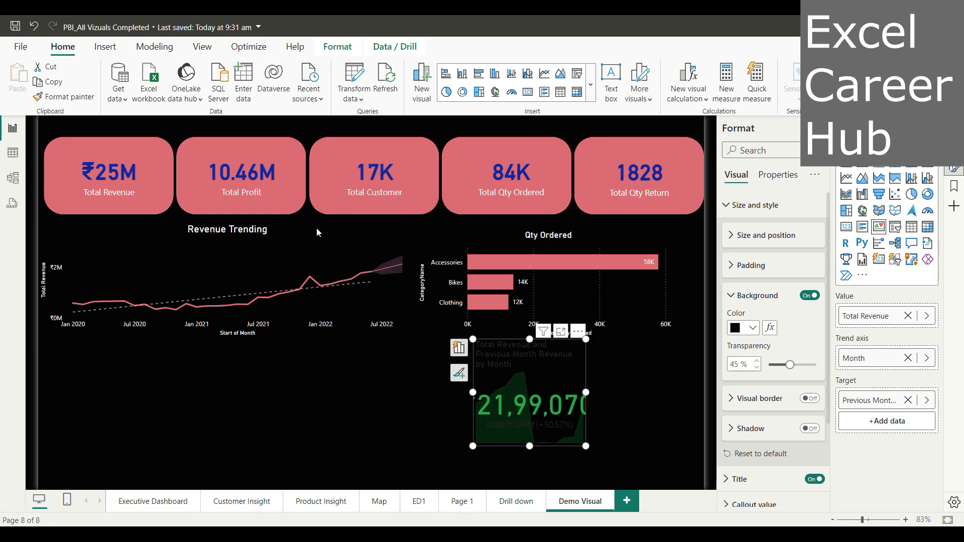
pyautogui.moveTo(315, 228); pyautogui.dragTo(302, 384)
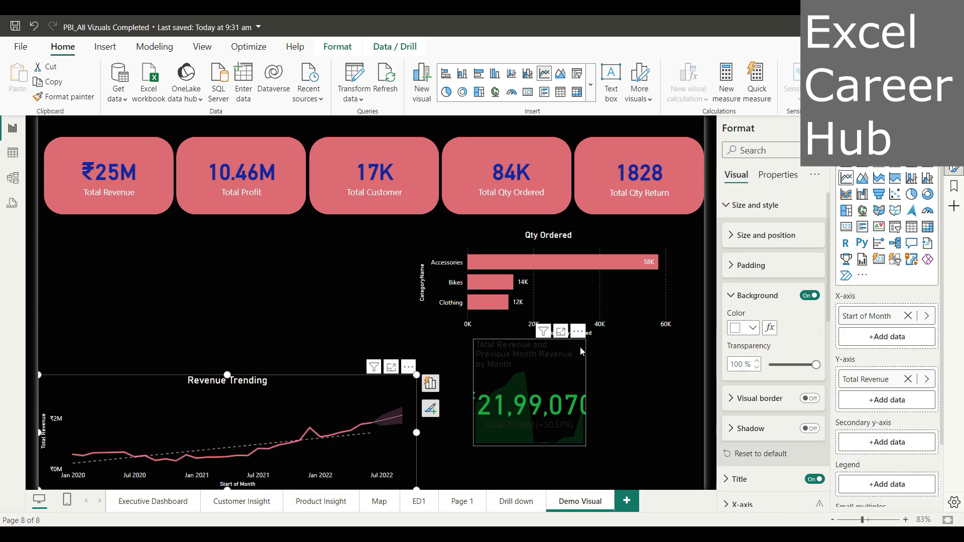
pyautogui.moveTo(297, 245)
pyautogui.mouseDown()
pyautogui.moveTo(164, 254)
pyautogui.moveTo(223, 233)
pyautogui.moveTo(282, 243)
pyautogui.mouseUp()
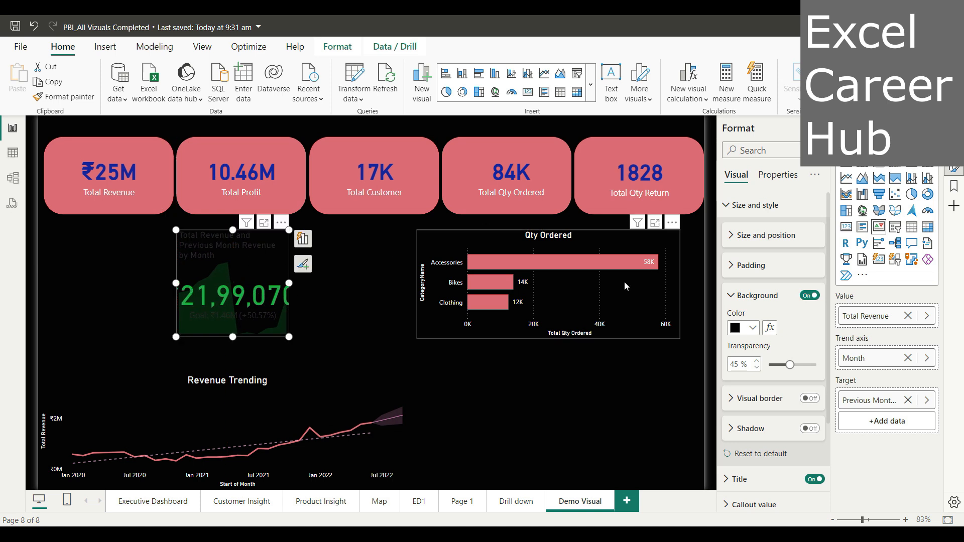
# Set the display units of the KPI's callout value to Millions
pyautogui.click(737, 298)
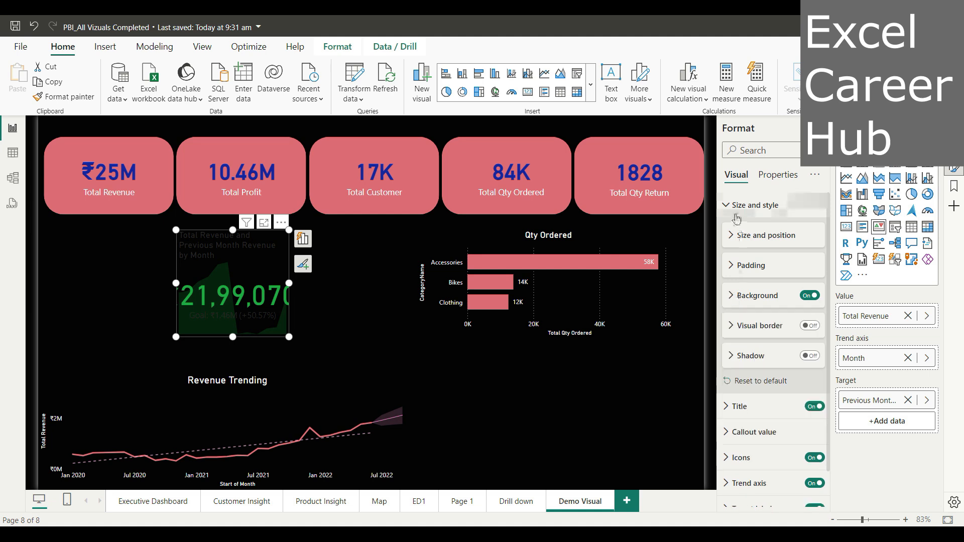
pyautogui.click(731, 207)
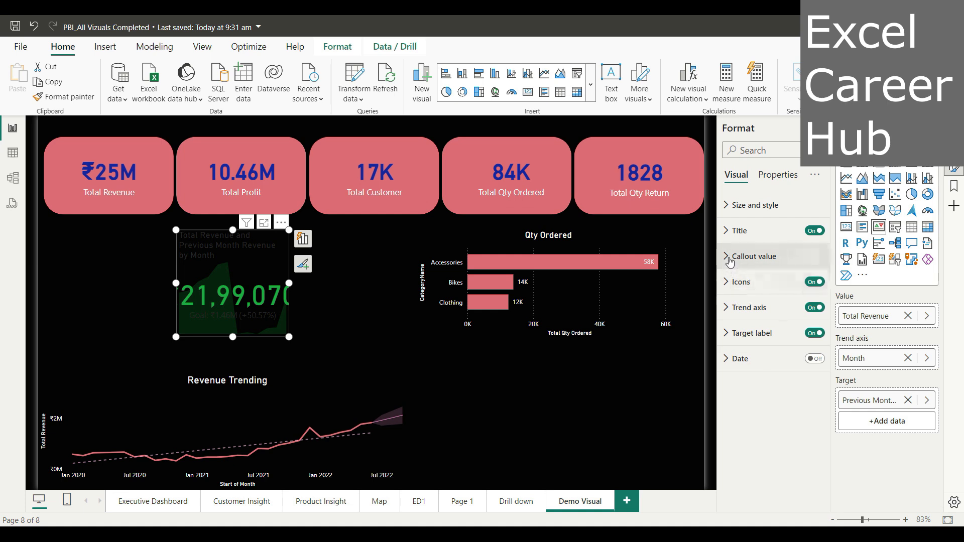
pyautogui.click(729, 259)
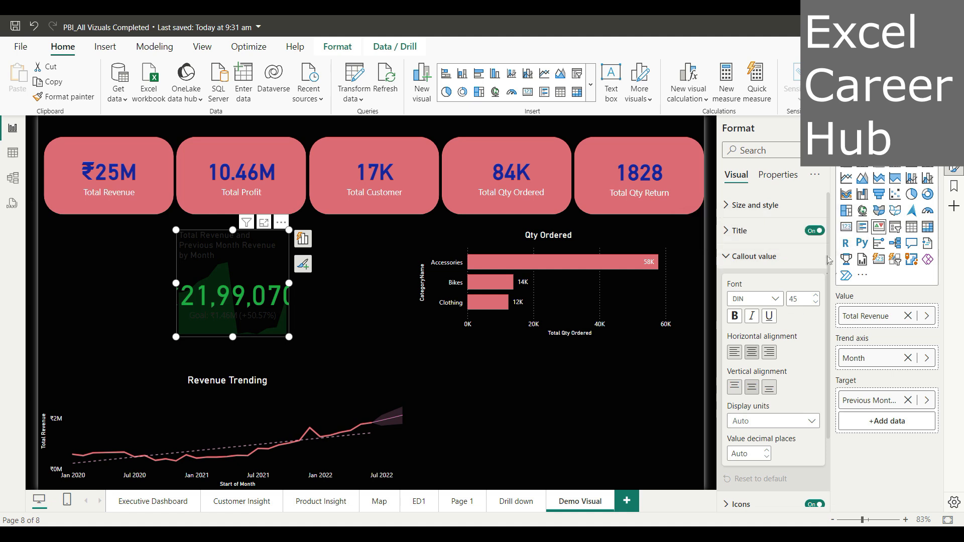
pyautogui.scroll(-2, 823, 301)
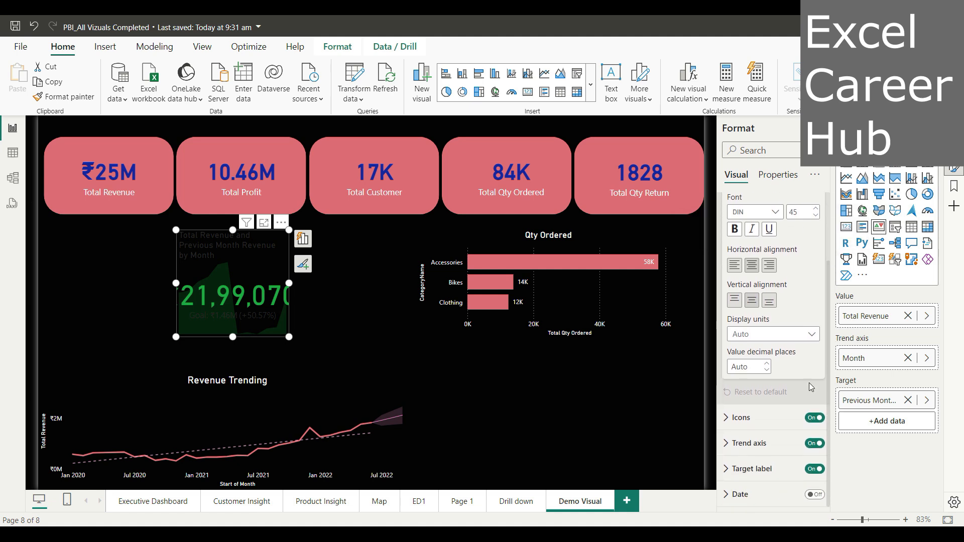
pyautogui.click(802, 335)
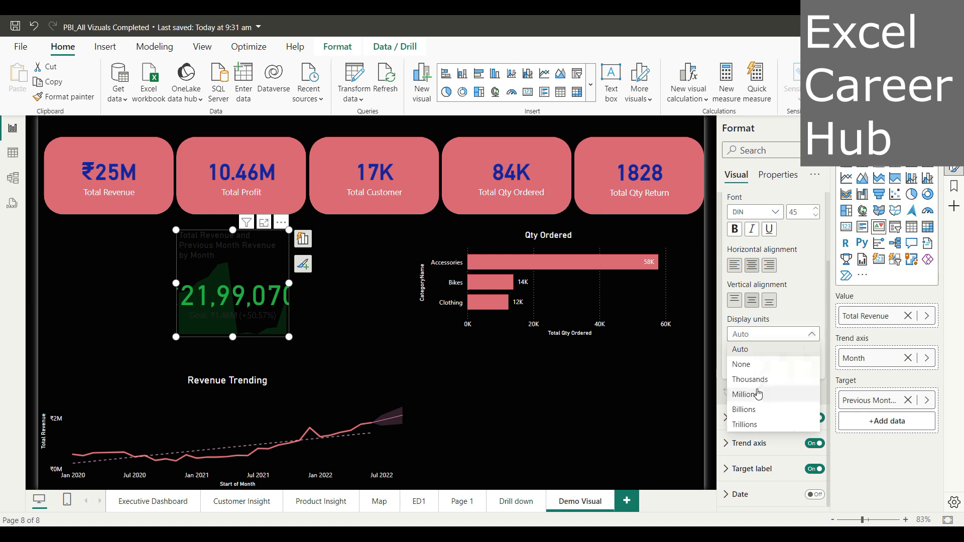
pyautogui.click(750, 396)
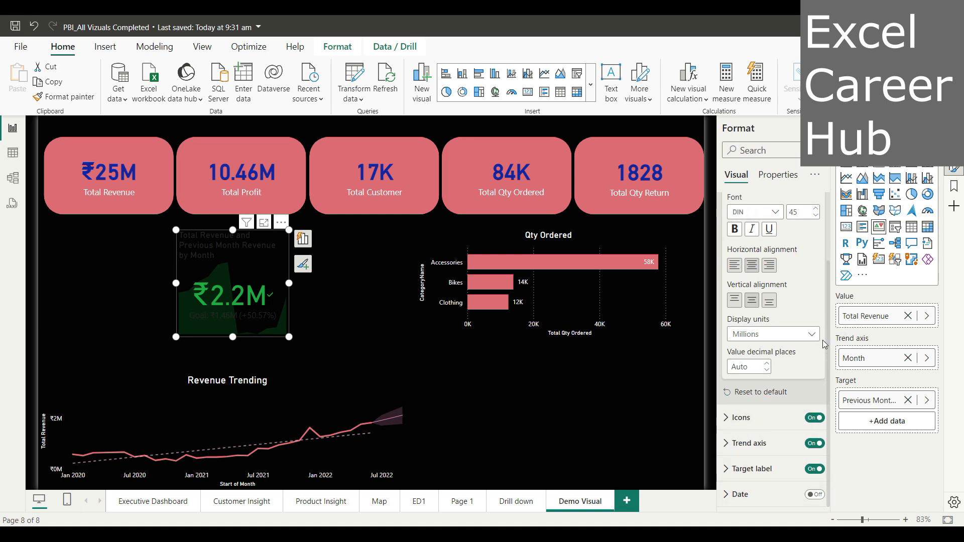
pyautogui.moveTo(830, 350); pyautogui.dragTo(832, 305)
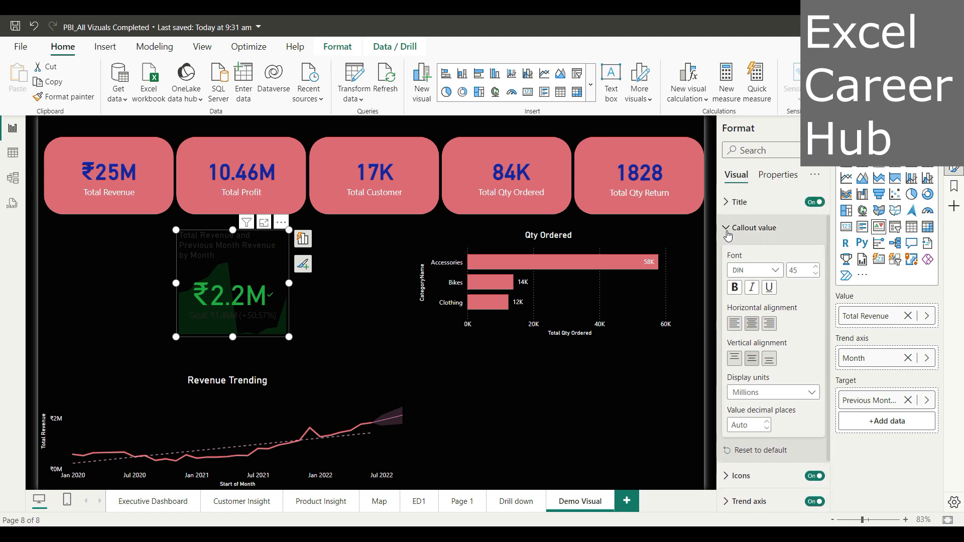
pyautogui.click(728, 232)
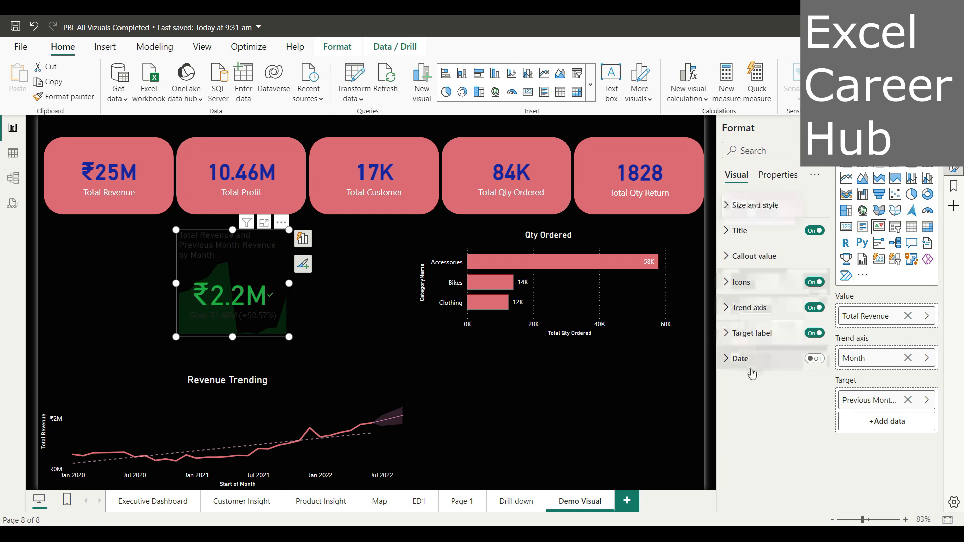
# Change the font color of the KPI's target label values to white
pyautogui.click(735, 343)
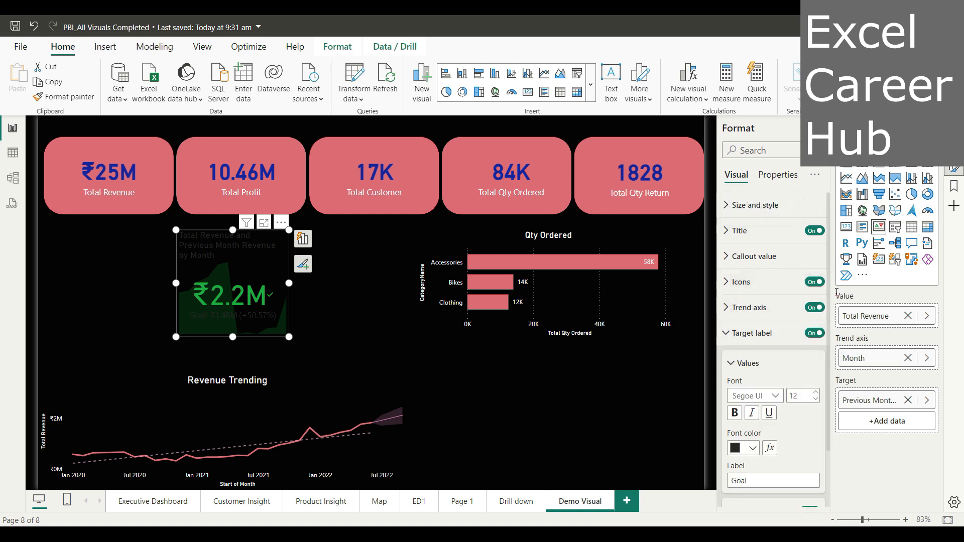
pyautogui.scroll(-2, 803, 327)
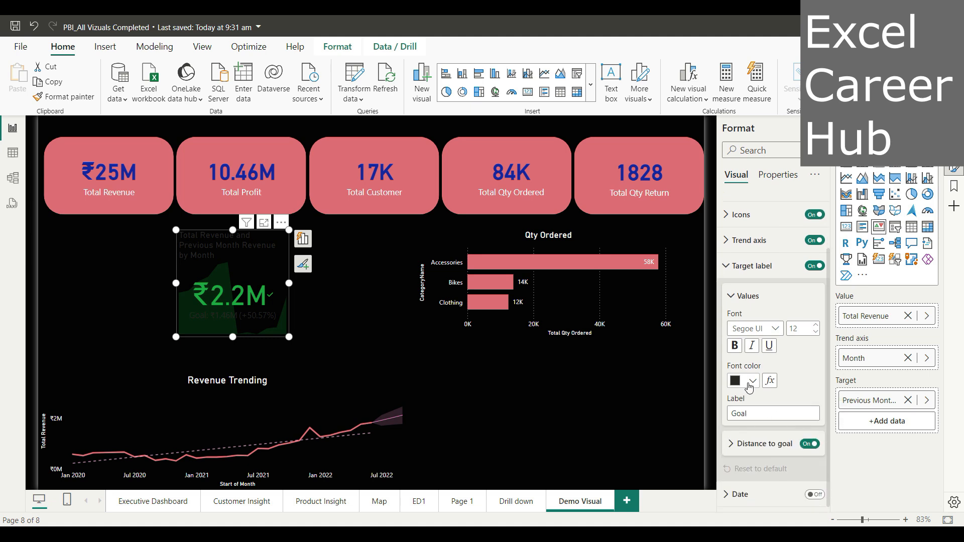
pyautogui.click(753, 382)
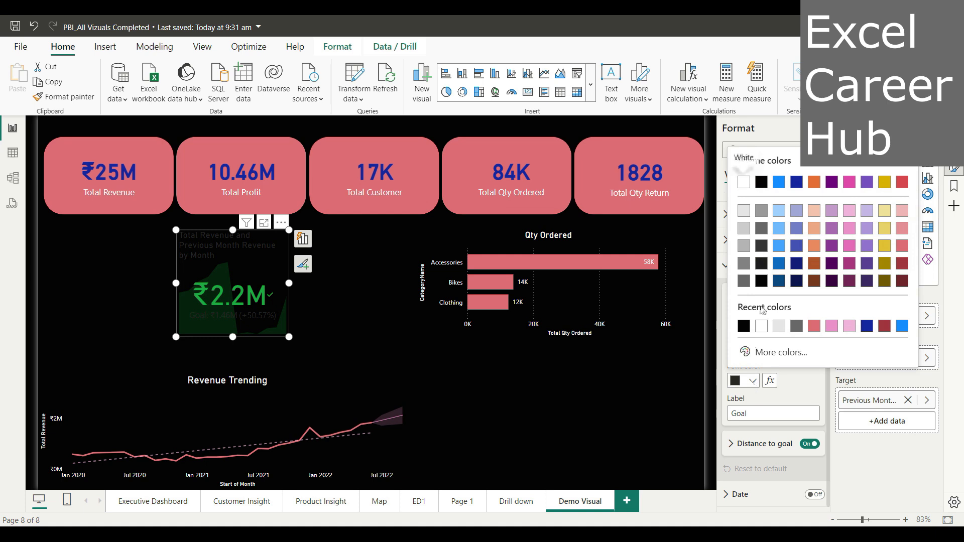
pyautogui.click(743, 183)
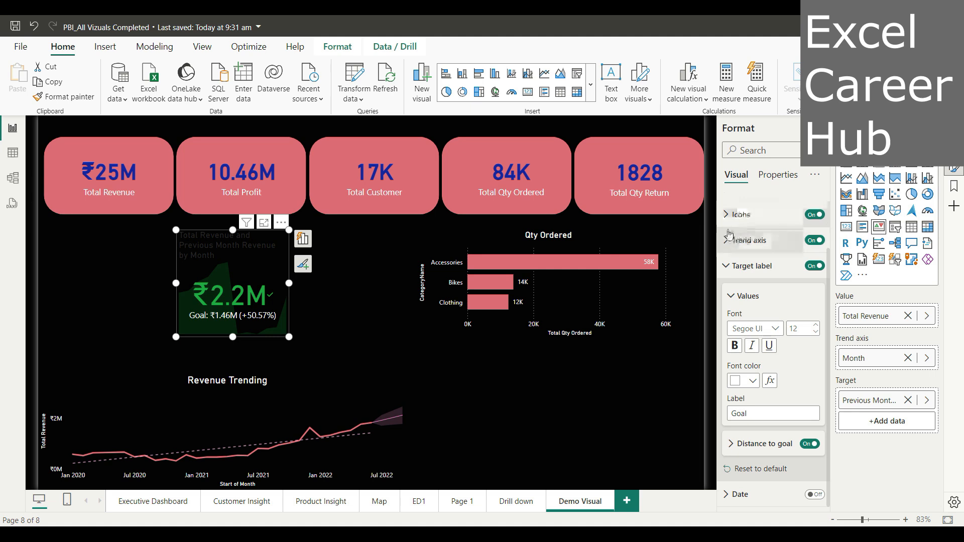
pyautogui.click(726, 267)
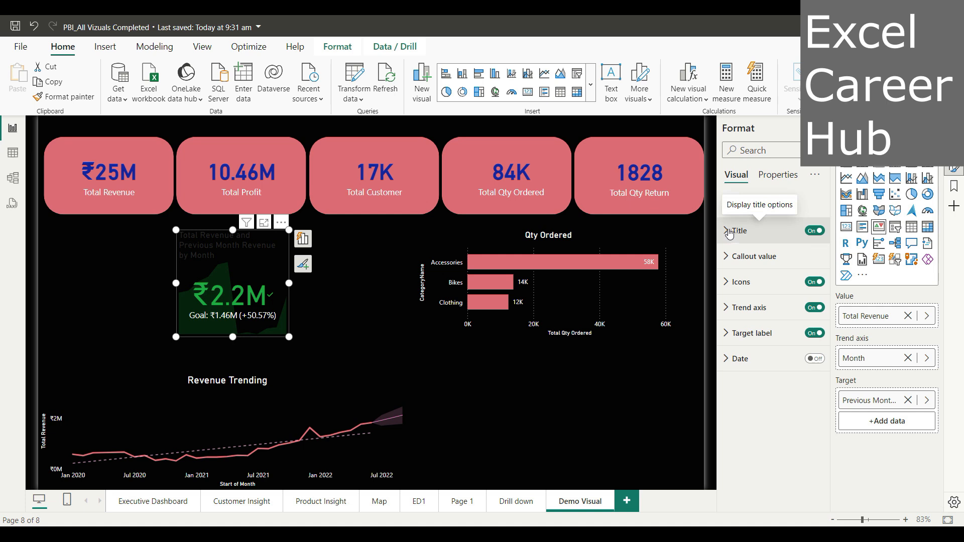
# Change the text color of the KPI's title to white
pyautogui.click(726, 231)
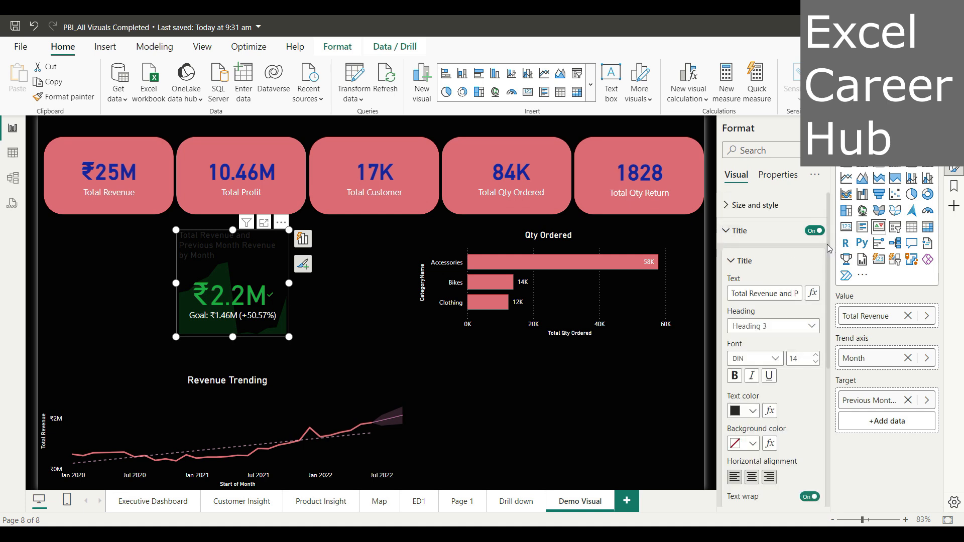
pyautogui.scroll(-5, 793, 302)
pyautogui.scroll(3, 768, 326)
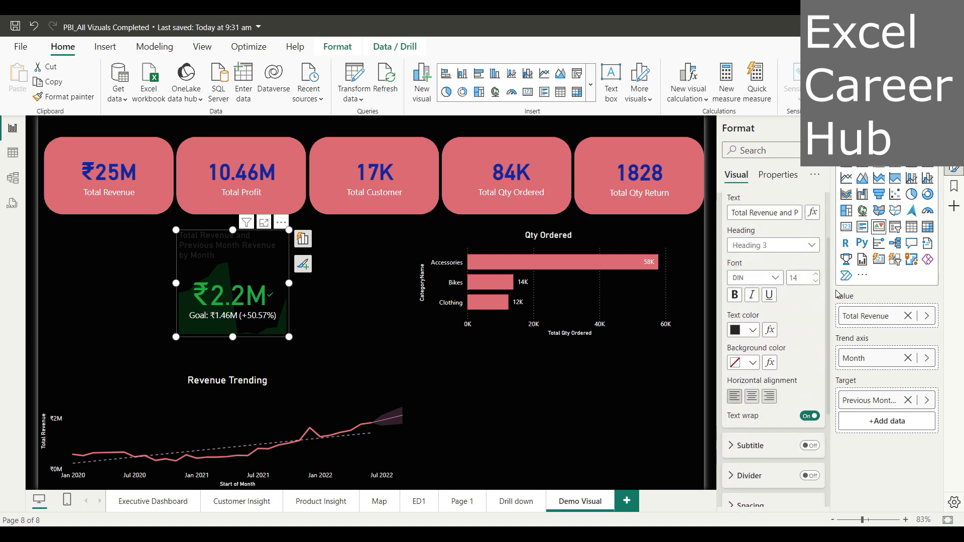
pyautogui.click(753, 330)
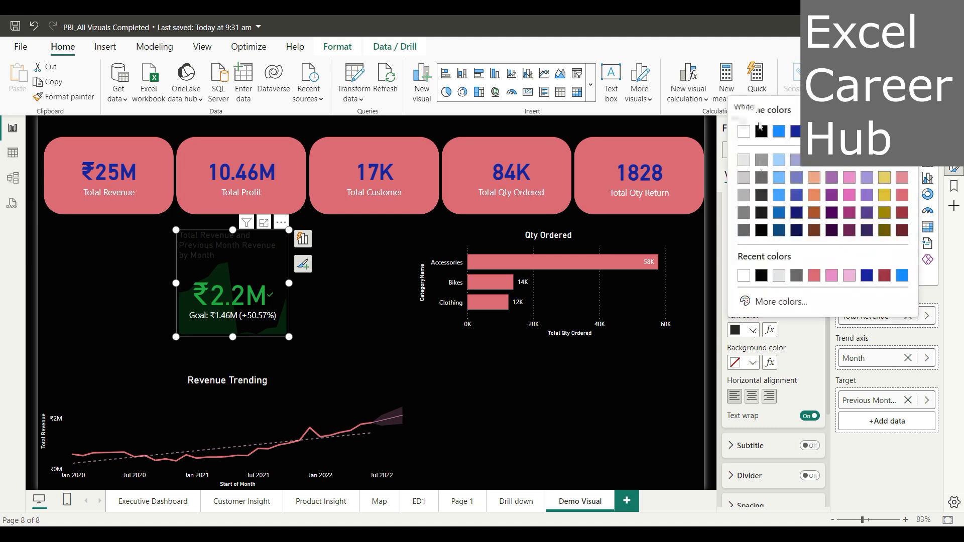
pyautogui.click(743, 132)
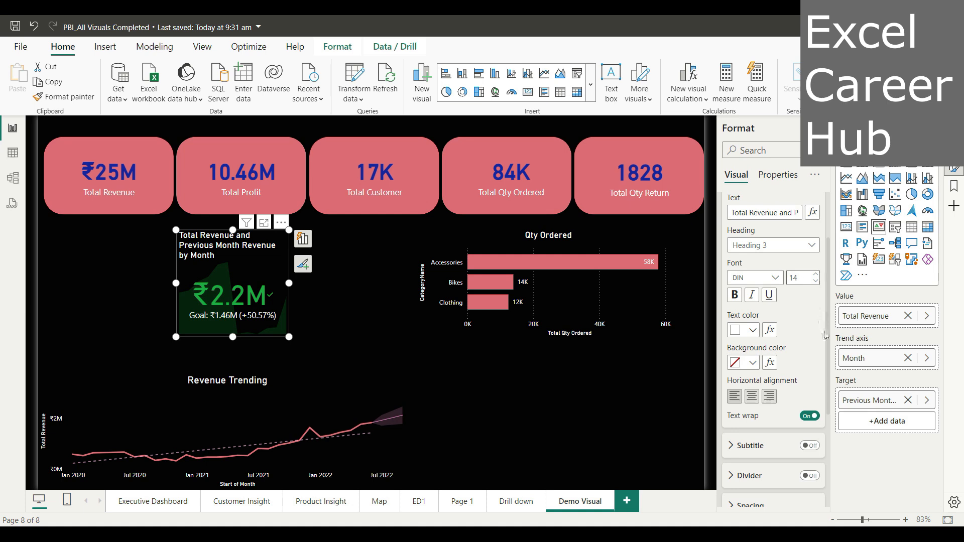
# Delete the word "Total" from the start of the KPI's title text
pyautogui.moveTo(828, 348); pyautogui.dragTo(829, 313)
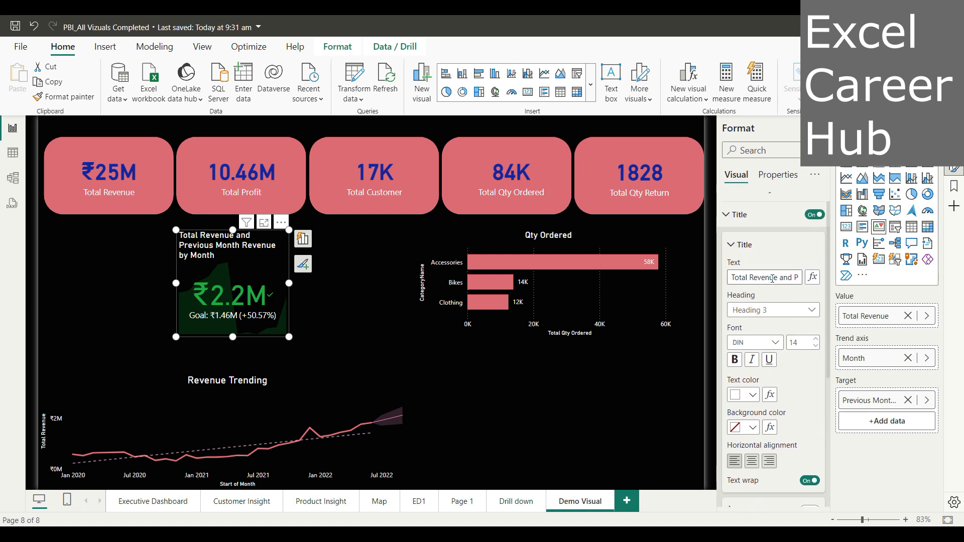
pyautogui.moveTo(749, 277); pyautogui.dragTo(712, 284)
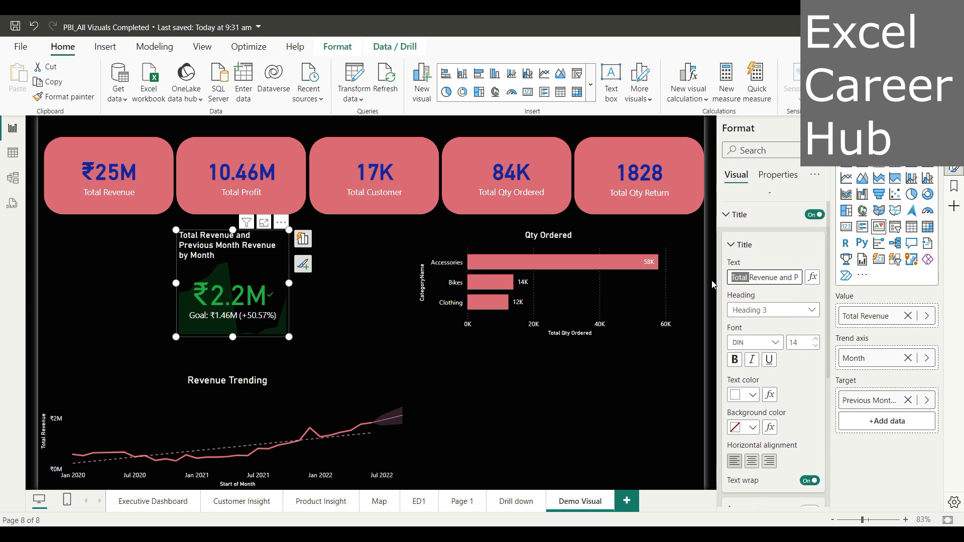
pyautogui.press('BackSpace')
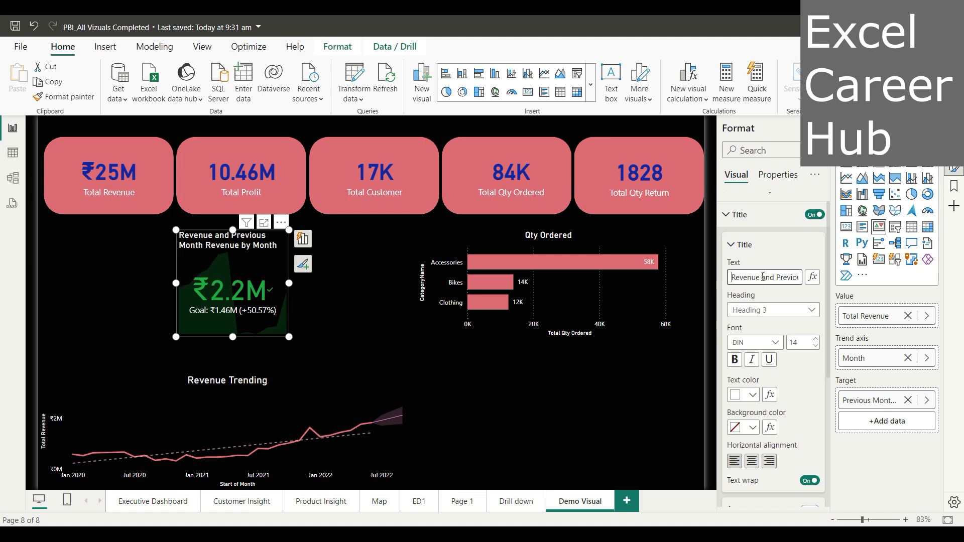
# Replace the word "and" with "vs" in the revenue KPI's title text
pyautogui.click(775, 277)
pyautogui.press('BackSpace')
pyautogui.press('BackSpace')
pyautogui.press('BackSpace')
pyautogui.press('BackSpace')
pyautogui.write('vs')
# Remove "by Month" from the end of the KPI's title so it reads "Revenue vs Previous Month Revenue"
pyautogui.press('Right')
pyautogui.press('Right')
pyautogui.press('Right')
pyautogui.press('Right')
pyautogui.press('Right')
pyautogui.press('Right')
pyautogui.press('Right')
pyautogui.press('Right')
pyautogui.press('Right')
pyautogui.press('Right')
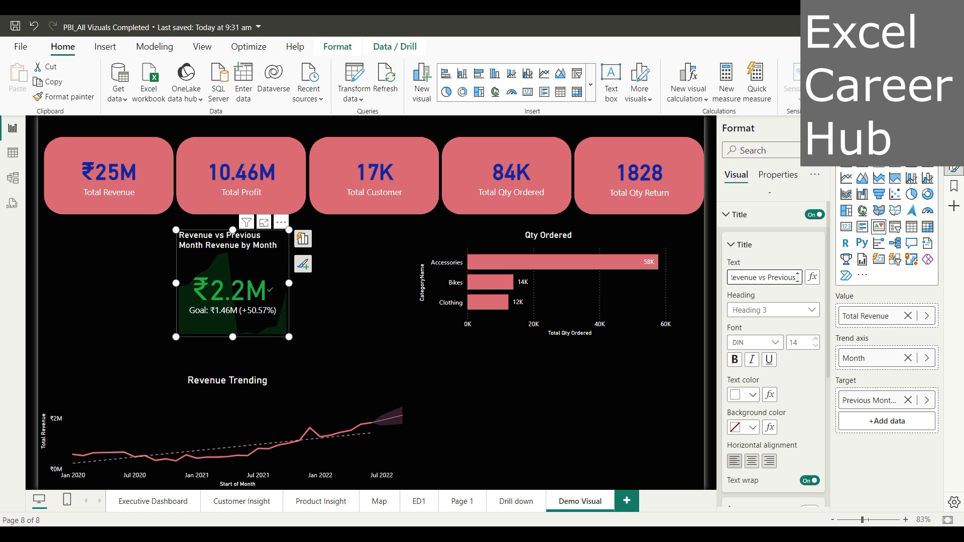
pyautogui.press('Right')
pyautogui.press('Right')
pyautogui.press('Right')
pyautogui.press('Right')
pyautogui.press('Right')
pyautogui.press('Right')
pyautogui.press('Right')
pyautogui.press('Right')
pyautogui.press('Right')
pyautogui.press('Right')
pyautogui.press('Right')
pyautogui.press('Right')
pyautogui.press('Right')
pyautogui.press('Right')
pyautogui.press('BackSpace')
pyautogui.press('BackSpace')
pyautogui.press('BackSpace')
pyautogui.press('BackSpace')
pyautogui.press('BackSpace')
pyautogui.press('BackSpace')
pyautogui.press('BackSpace')
pyautogui.press('BackSpace')
pyautogui.press('BackSpace')
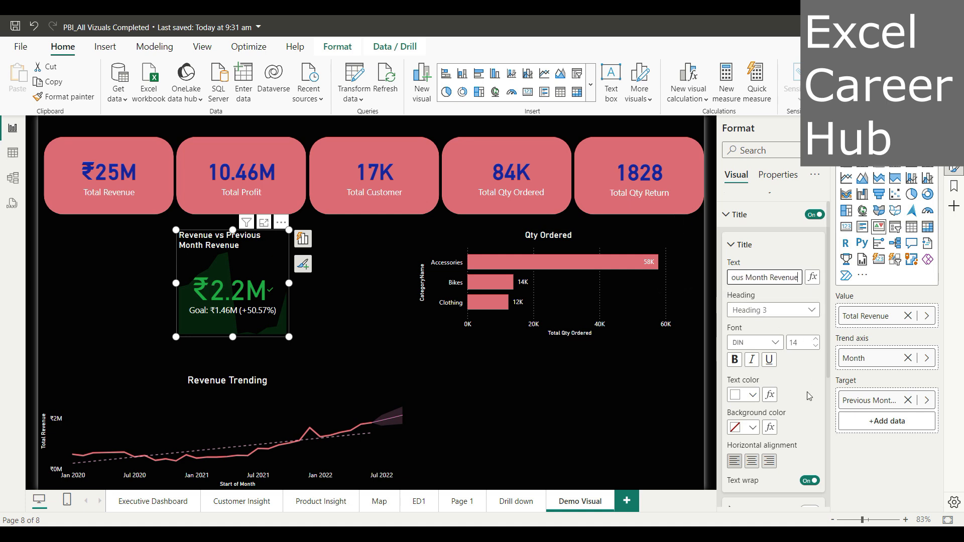
# Center the KPI's title horizontally and move the visual directly beneath the Total Revenue card
pyautogui.click(752, 461)
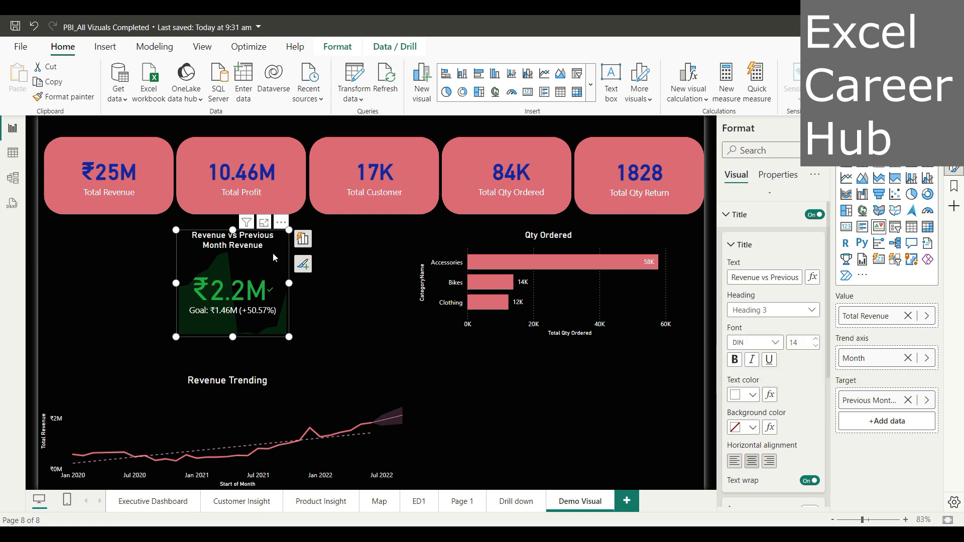
pyautogui.moveTo(279, 238); pyautogui.dragTo(152, 227)
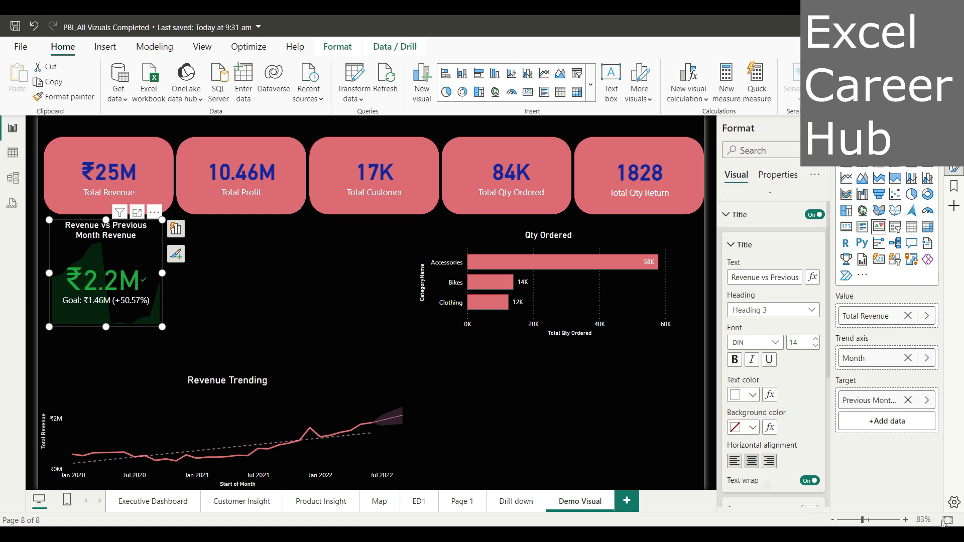
pyautogui.click(911, 518)
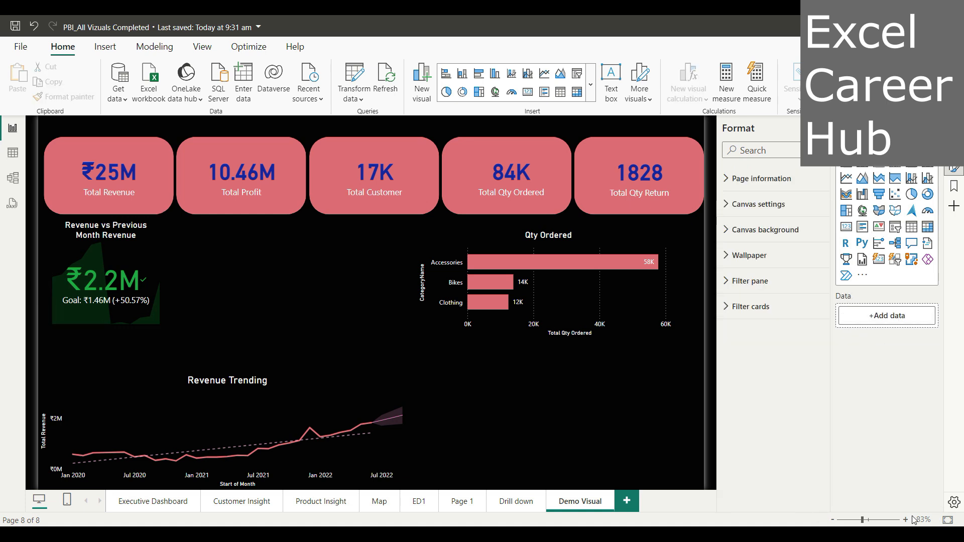
# Make two copies of the revenue KPI and line them up in a row beside the original
pyautogui.click(143, 245)
pyautogui.moveTo(143, 243); pyautogui.dragTo(272, 240)
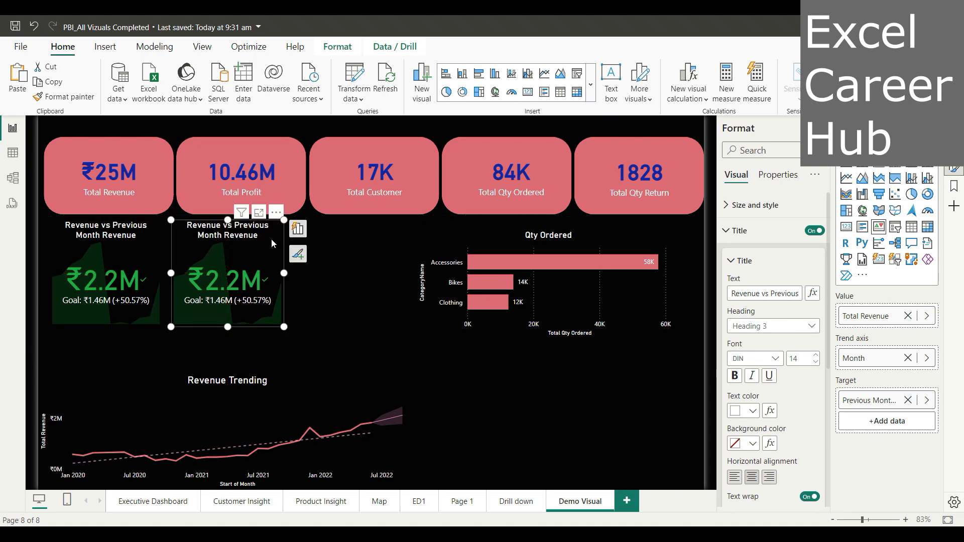
pyautogui.hotkey('ctrl', 'v')
pyautogui.moveTo(153, 252); pyautogui.dragTo(396, 246)
# Replace Total Revenue with the Total Order measure as the value of the middle KPI
pyautogui.click(273, 249)
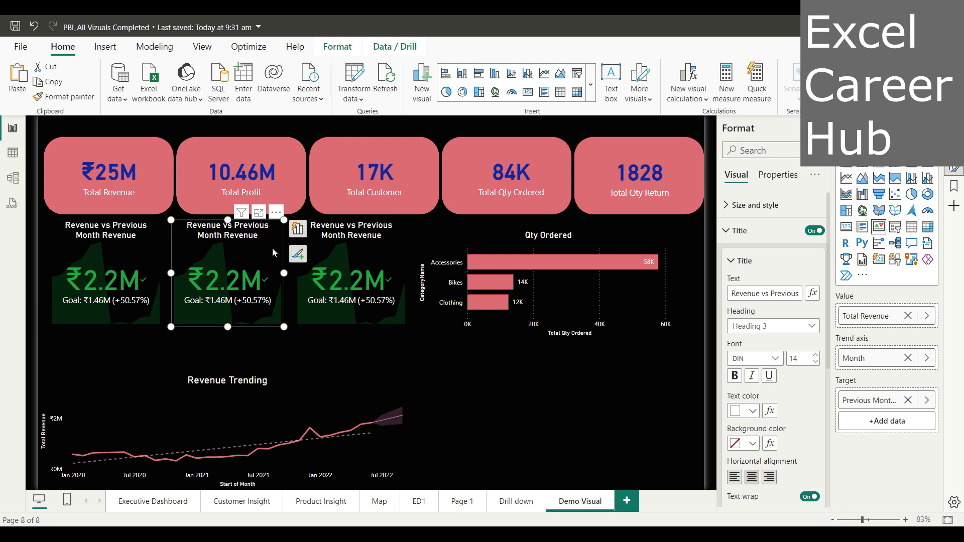
pyautogui.click(300, 230)
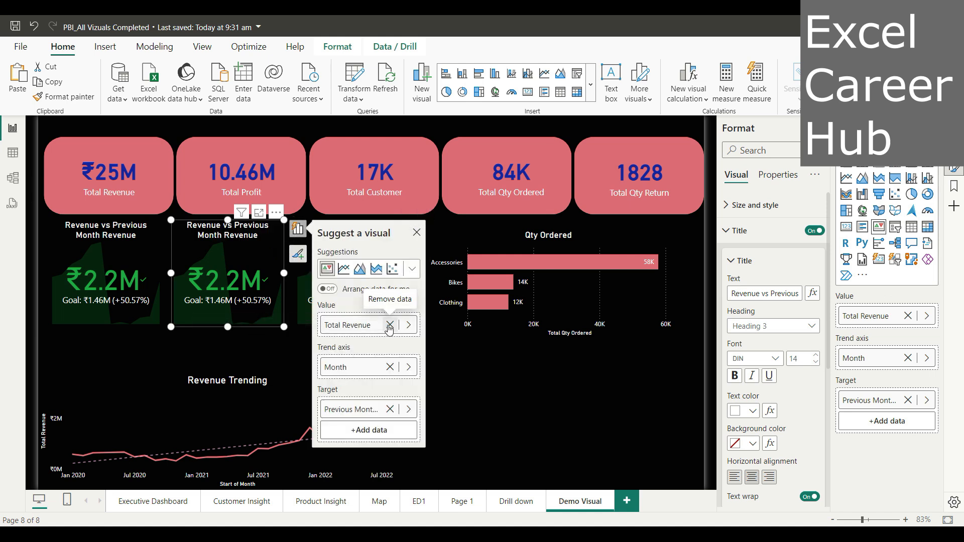
pyautogui.click(389, 325)
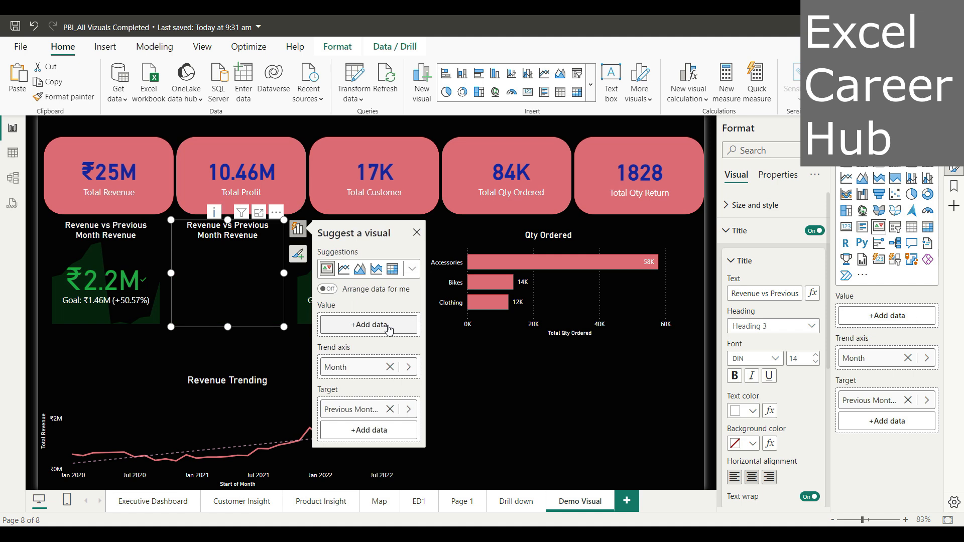
pyautogui.click(389, 326)
pyautogui.write('total o')
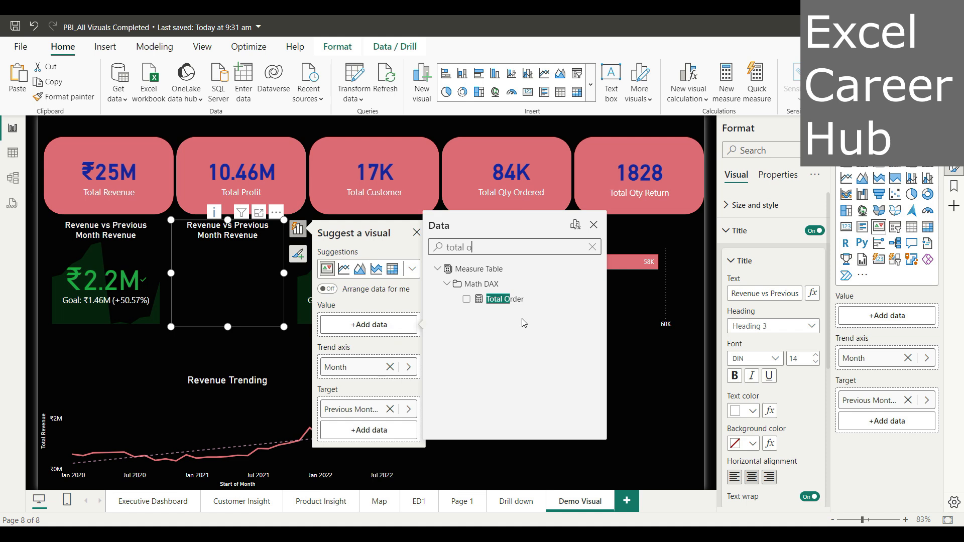
pyautogui.click(466, 301)
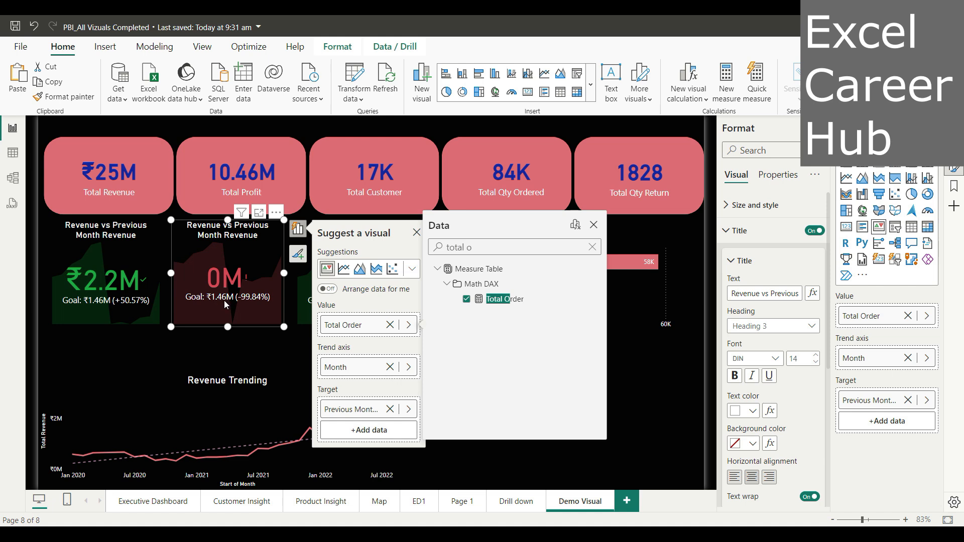
pyautogui.click(594, 226)
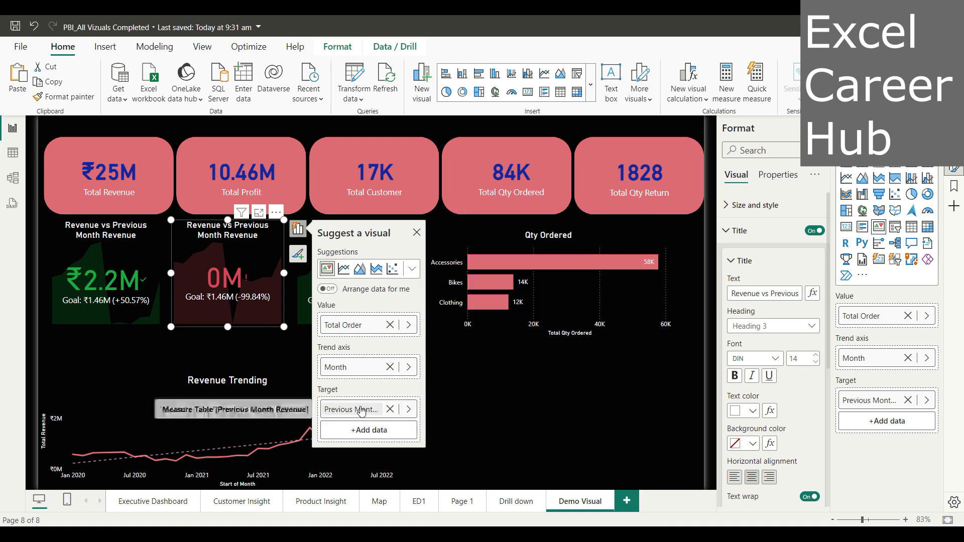
# Replace the middle KPI's target measure with Previous Month Orders
pyautogui.click(390, 410)
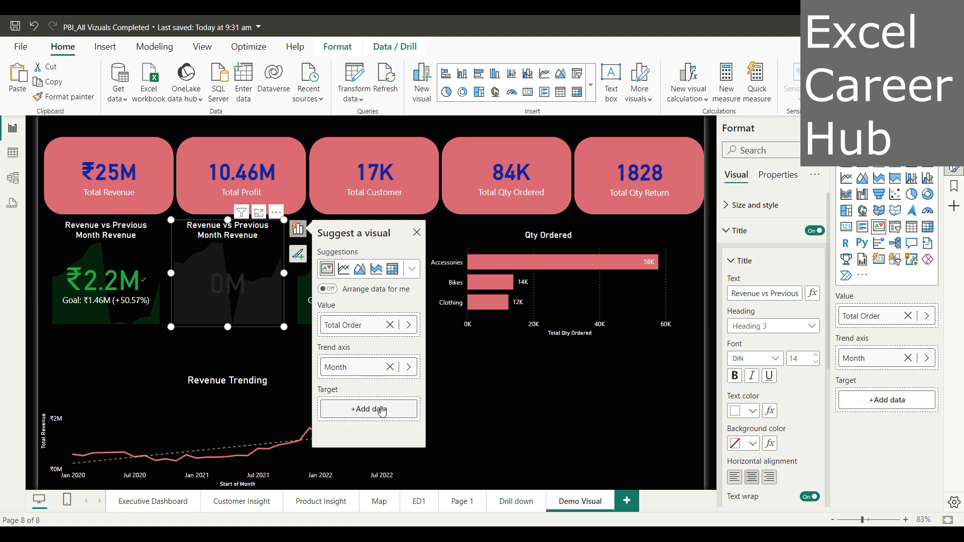
pyautogui.click(390, 409)
pyautogui.write('prev')
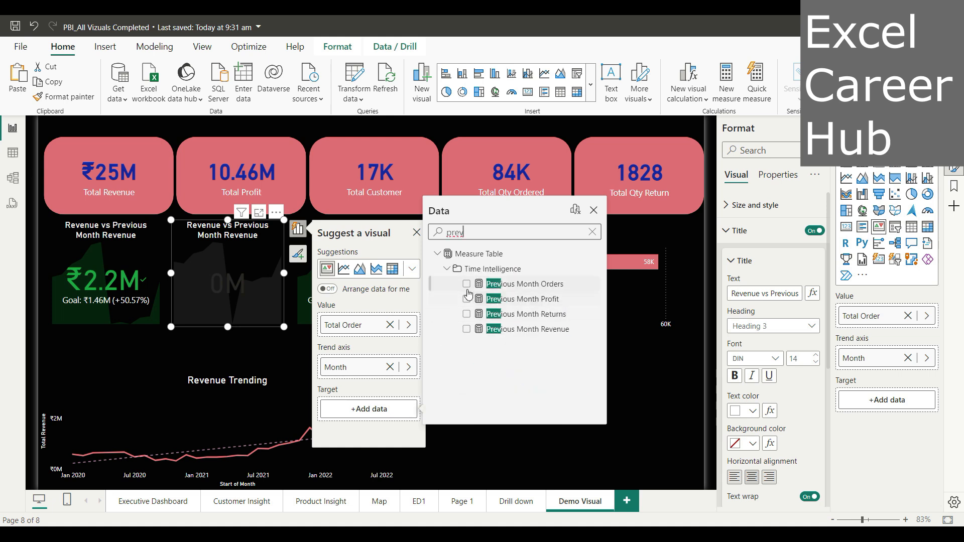
pyautogui.click(466, 284)
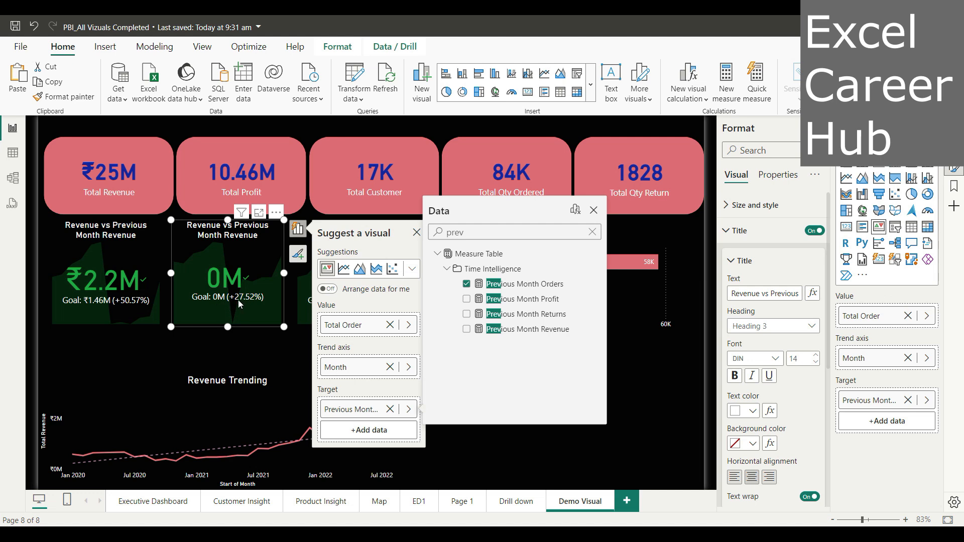
pyautogui.click(594, 210)
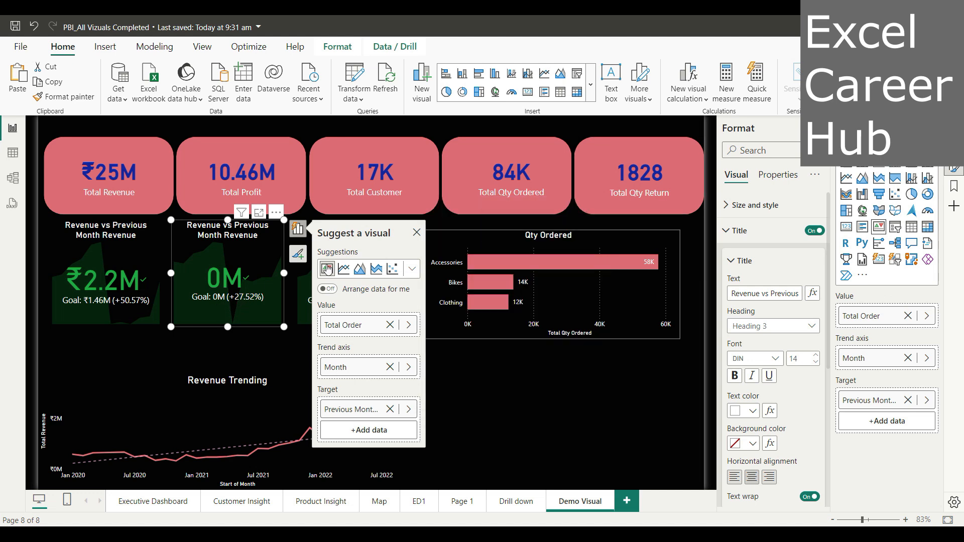
pyautogui.click(417, 232)
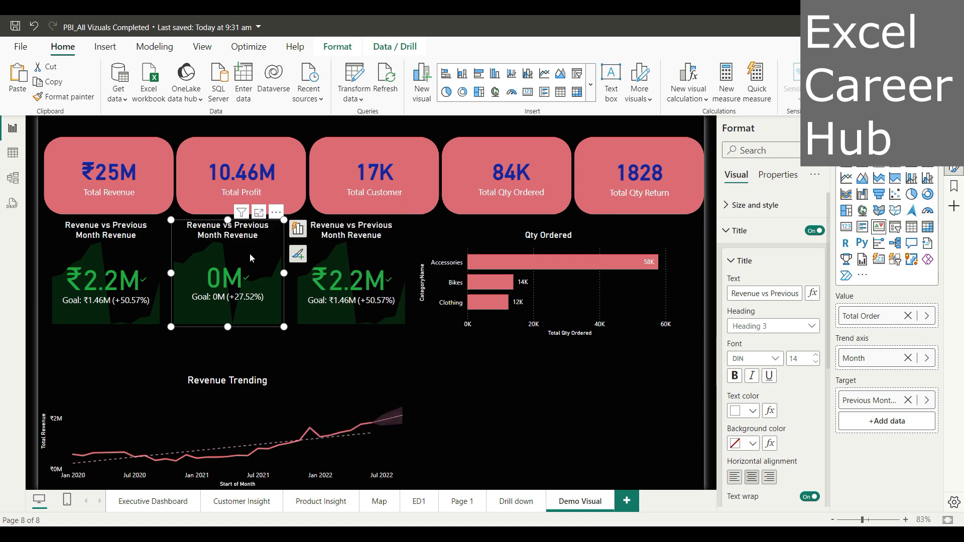
# Set the display units of the middle KPI's callout value to Thousands
pyautogui.click(733, 263)
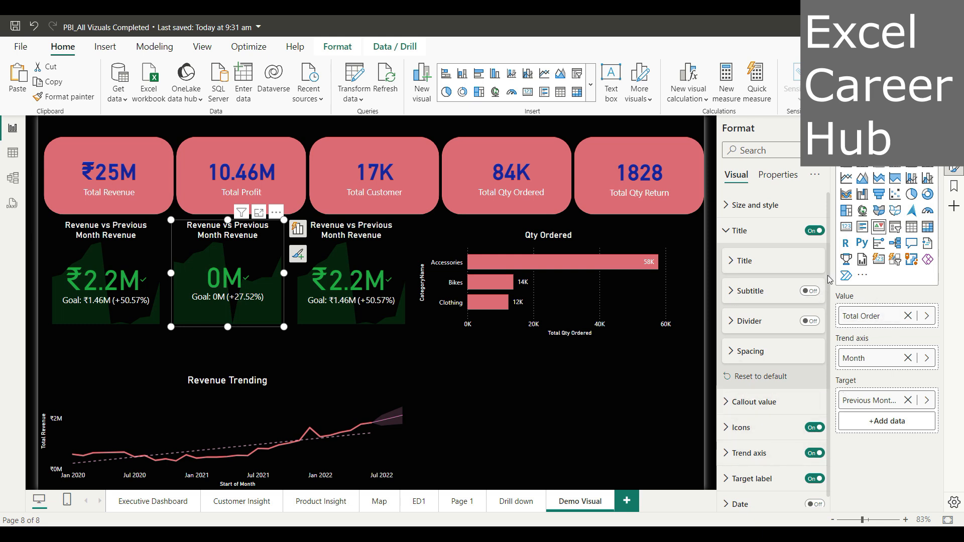
pyautogui.scroll(-1, 779, 331)
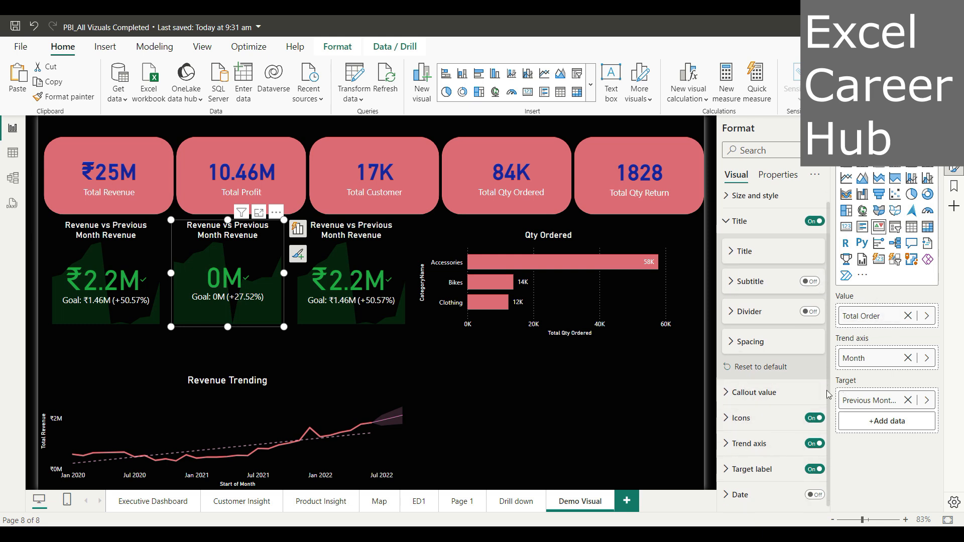
pyautogui.click(733, 396)
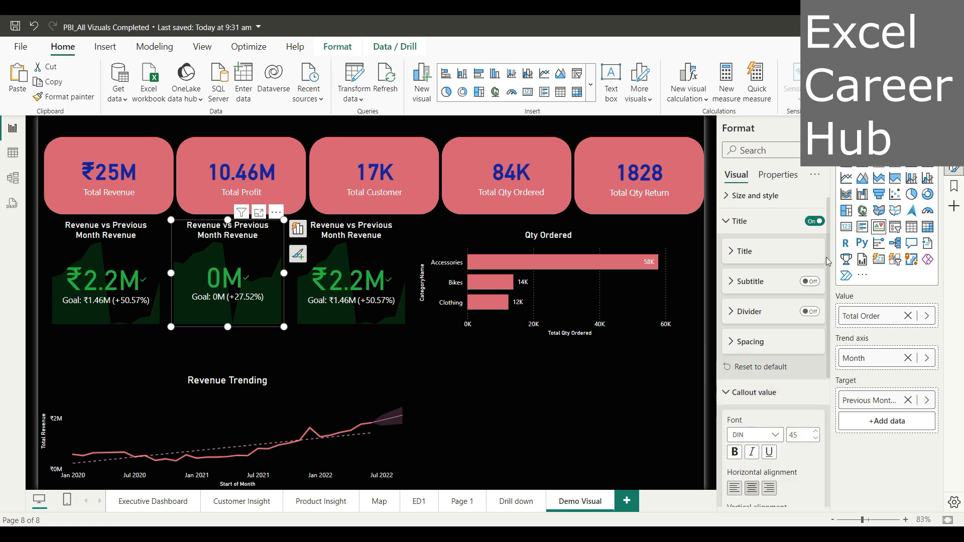
pyautogui.scroll(-5, 803, 396)
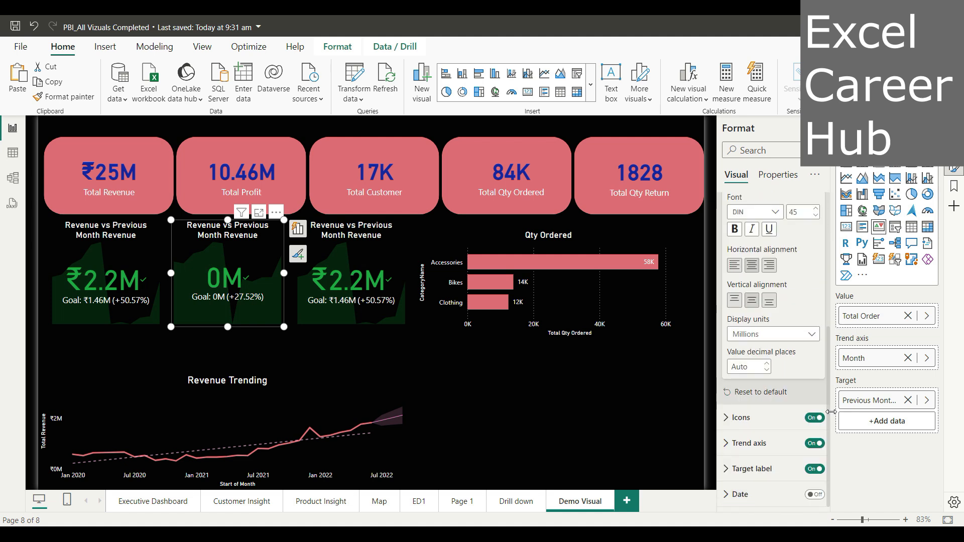
pyautogui.click(811, 335)
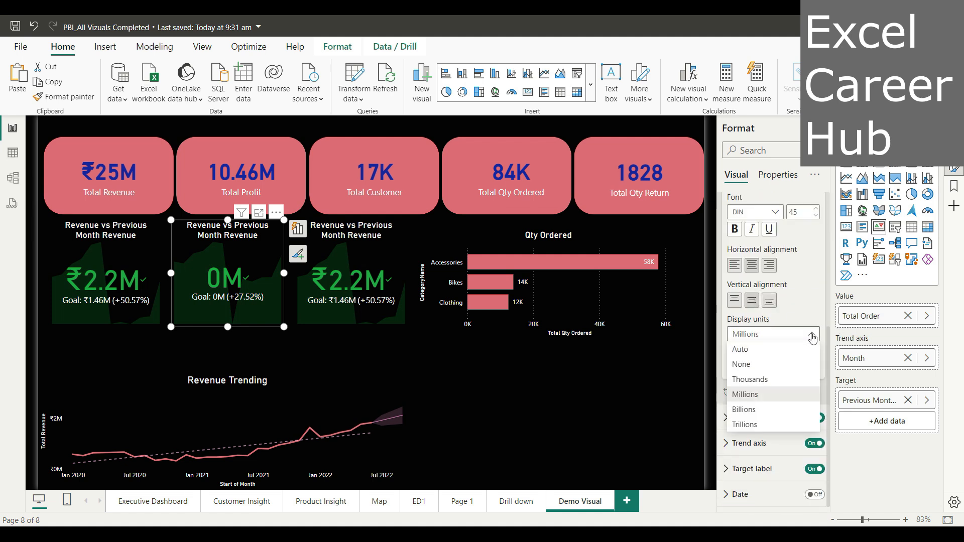
pyautogui.click(757, 382)
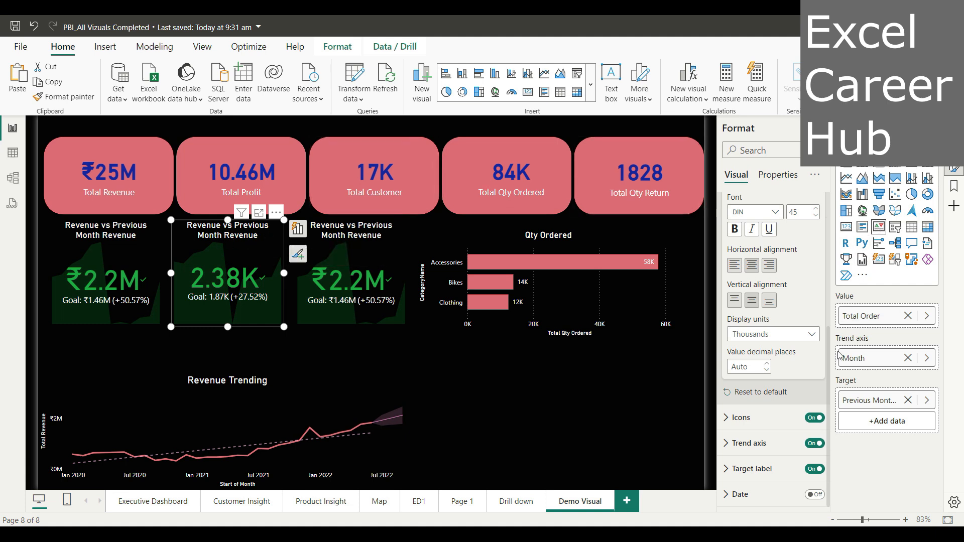
# Change the first word of the middle KPI's title to "Order"
pyautogui.scroll(5, 827, 348)
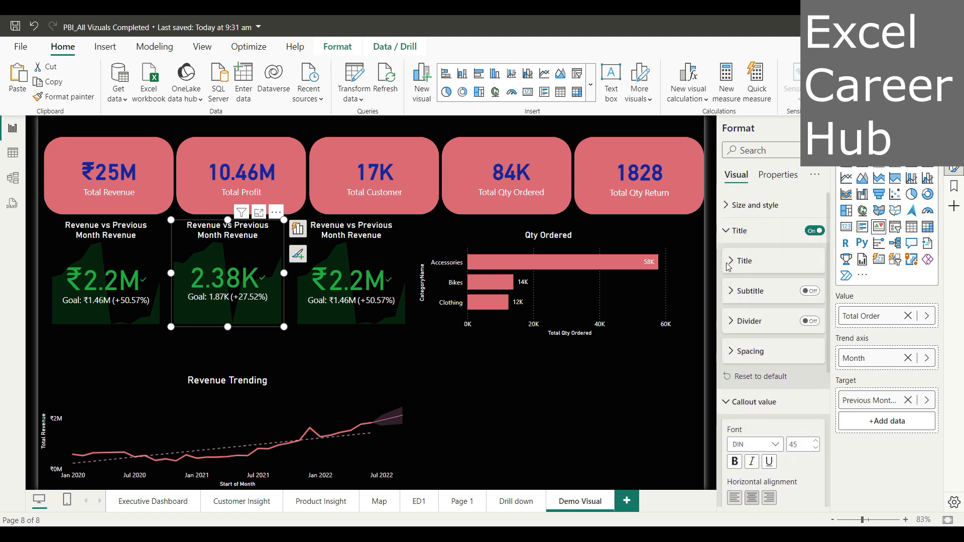
pyautogui.click(731, 266)
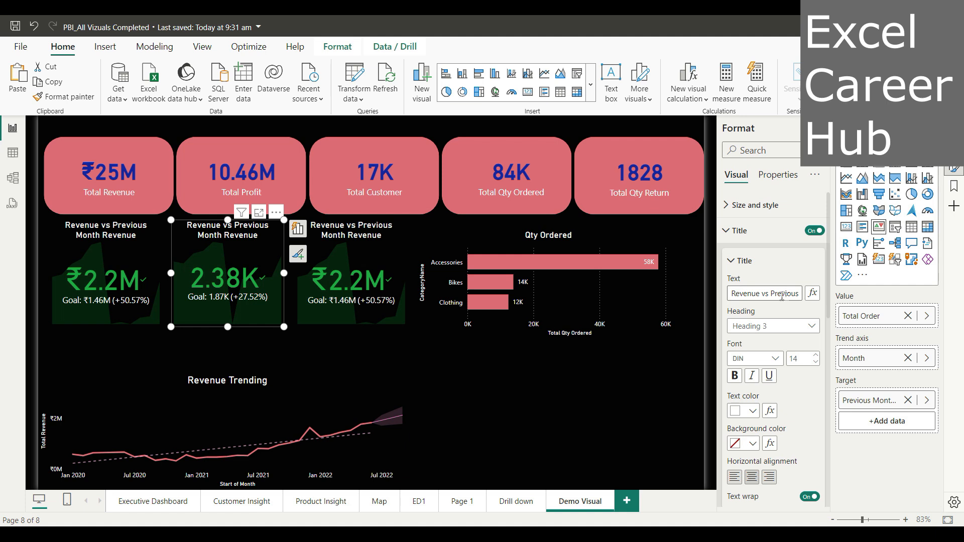
pyautogui.moveTo(759, 293); pyautogui.dragTo(730, 294)
pyautogui.write('Order')
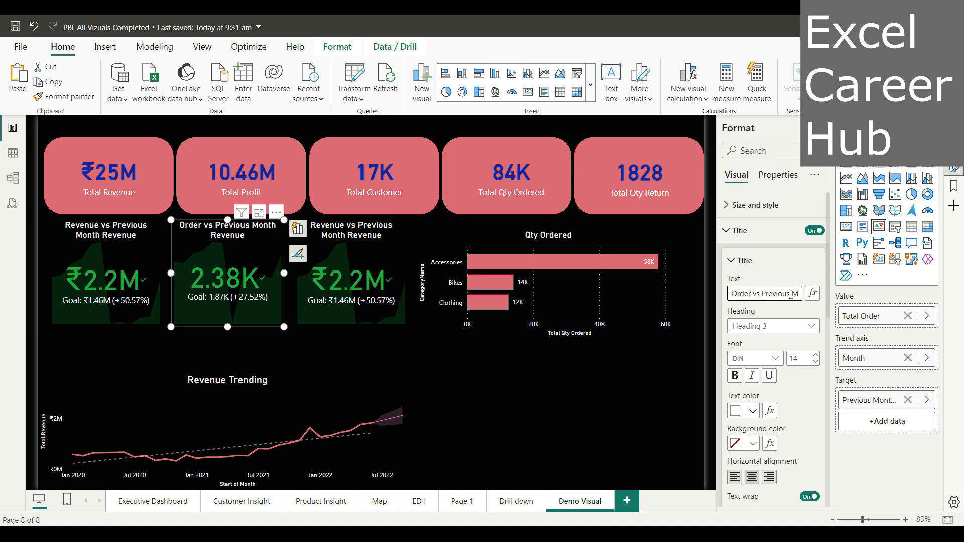
# Replace the last word of the middle KPI's title so it reads "Order vs Previous Month Order"
pyautogui.press('Right')
pyautogui.press('Right')
pyautogui.press('Right')
pyautogui.press('Right')
pyautogui.press('Right')
pyautogui.press('Right')
pyautogui.press('Right')
pyautogui.press('Right')
pyautogui.press('Right')
pyautogui.press('Right')
pyautogui.press('Right')
pyautogui.press('Right')
pyautogui.press('Right')
pyautogui.press('BackSpace')
pyautogui.press('BackSpace')
pyautogui.press('BackSpace')
pyautogui.press('BackSpace')
pyautogui.press('BackSpace')
pyautogui.press('BackSpace')
pyautogui.press('BackSpace')
pyautogui.press('BackSpace')
pyautogui.write('Ord')
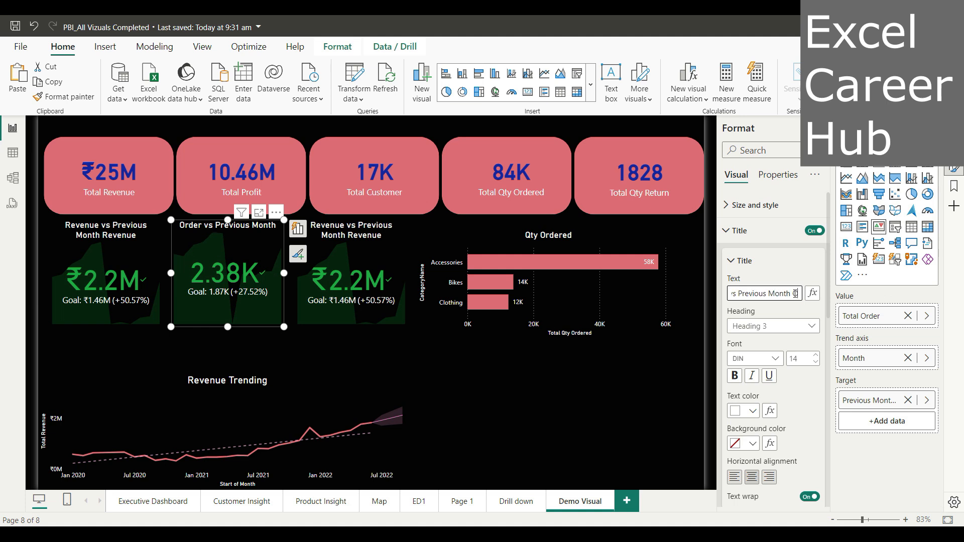
pyautogui.write('er')
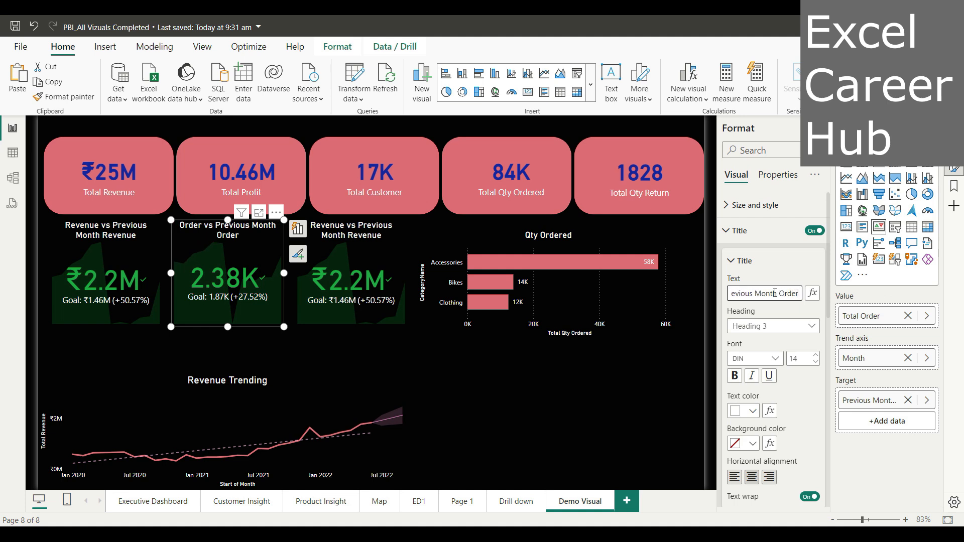
# Replace Total Revenue with the Total Returns measure as the value of the third KPI
pyautogui.click(390, 238)
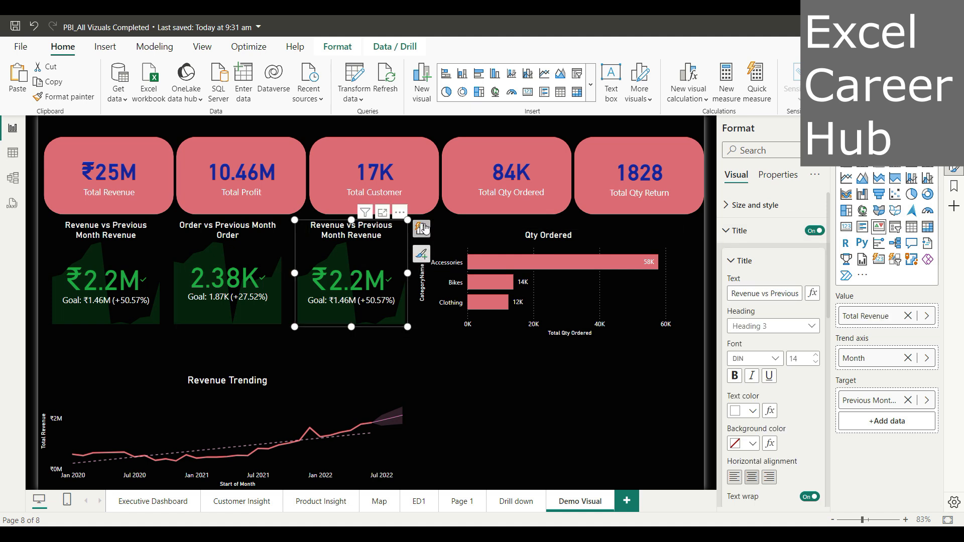
pyautogui.click(424, 228)
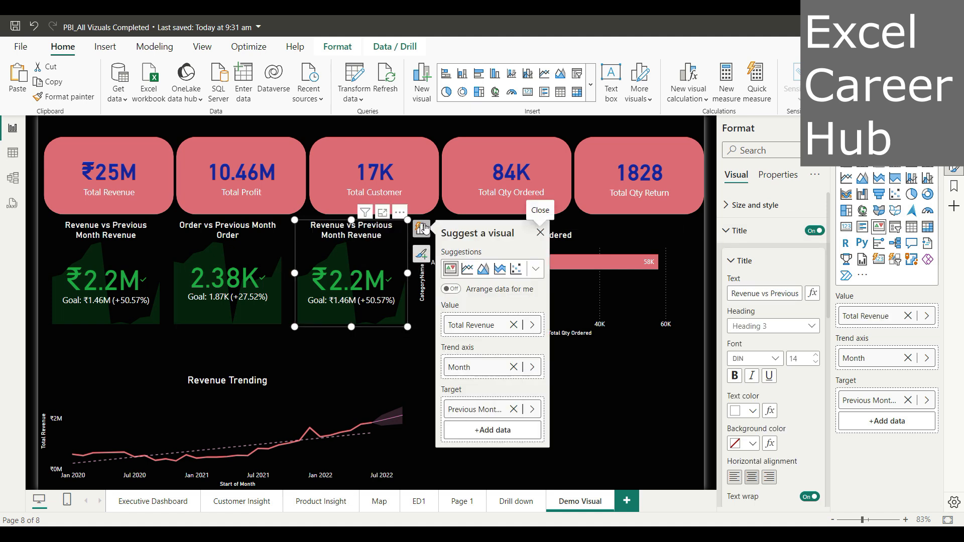
pyautogui.click(514, 325)
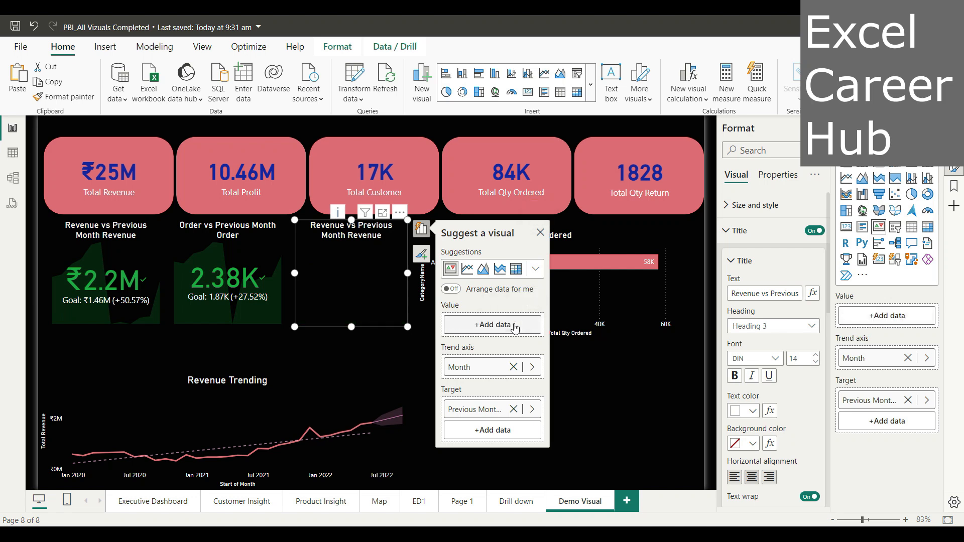
pyautogui.click(515, 325)
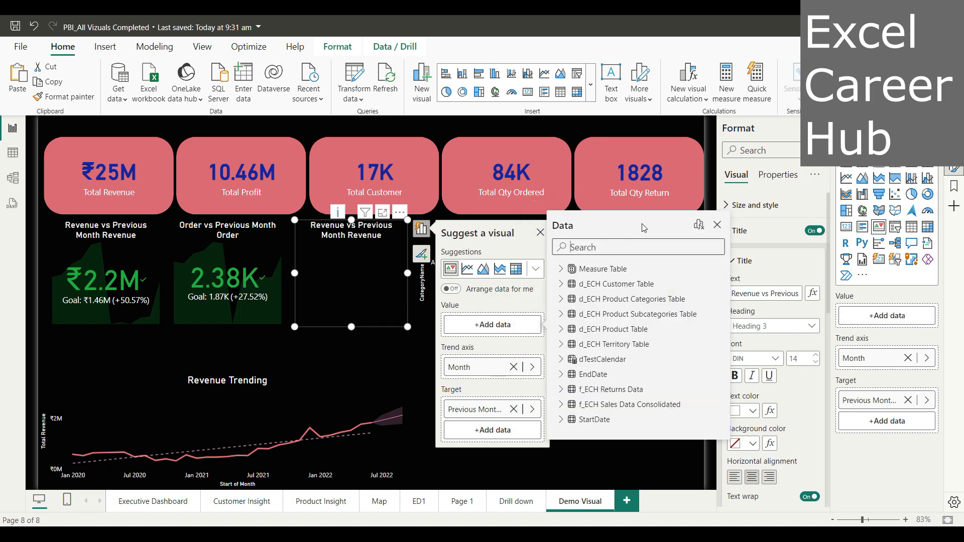
pyautogui.write('total')
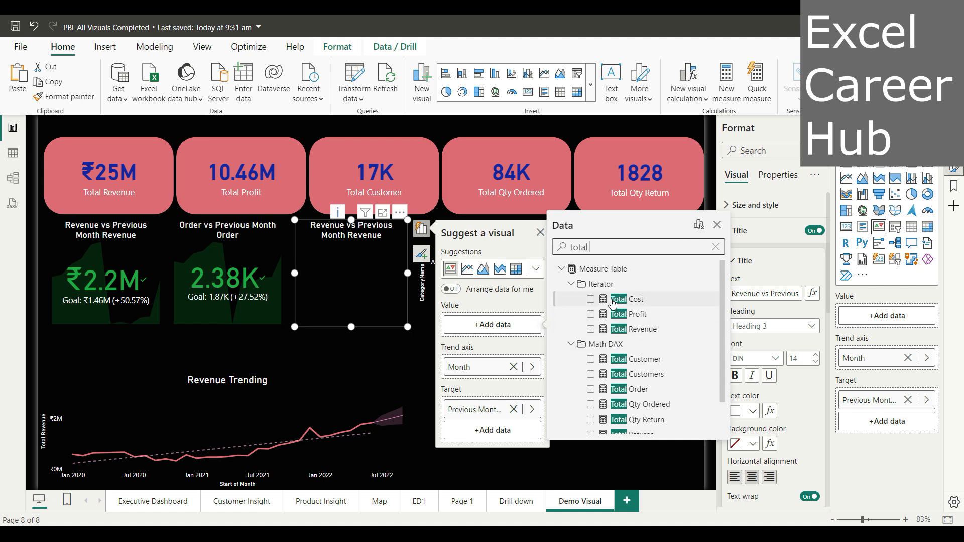
pyautogui.write(' r')
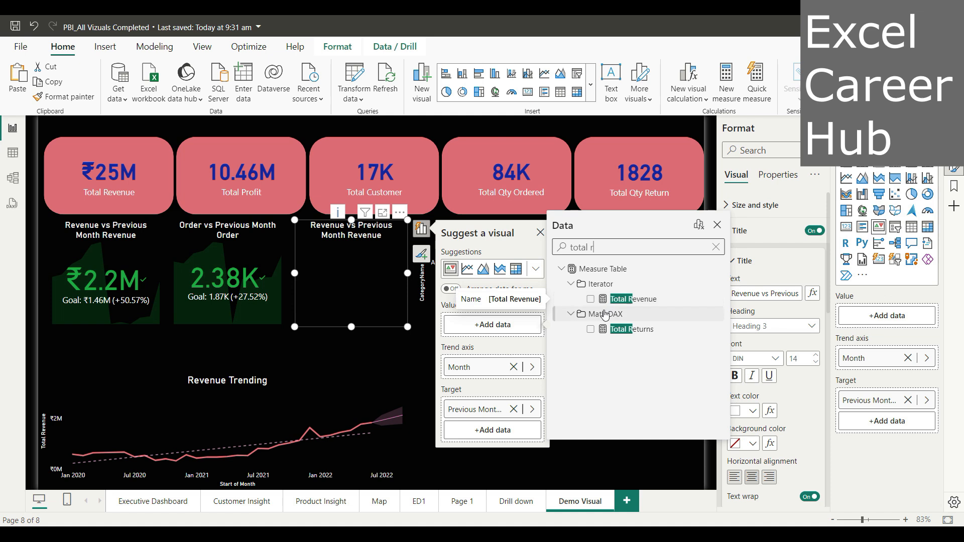
pyautogui.click(591, 329)
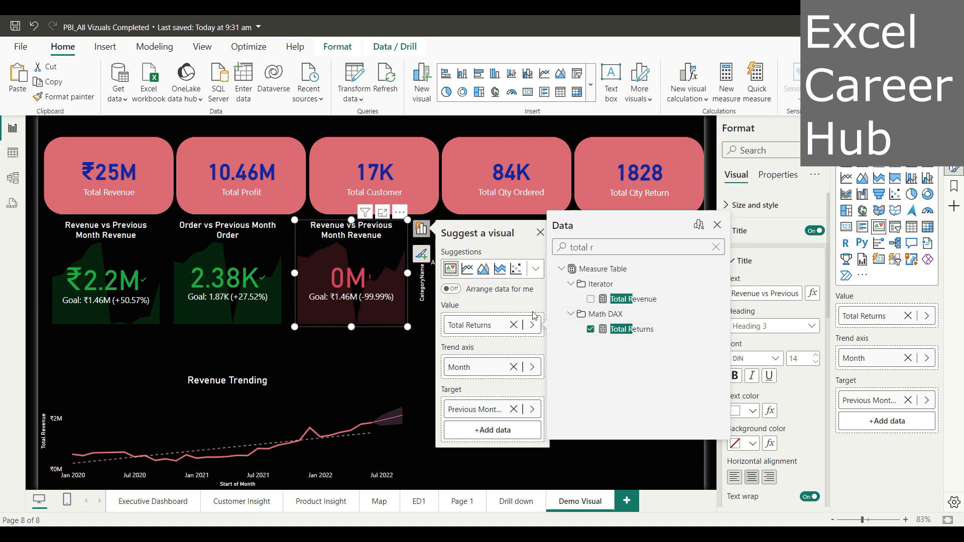
# Remove the previous-month revenue target from the third KPI and open the field list for a new target
pyautogui.click(513, 410)
pyautogui.click(497, 411)
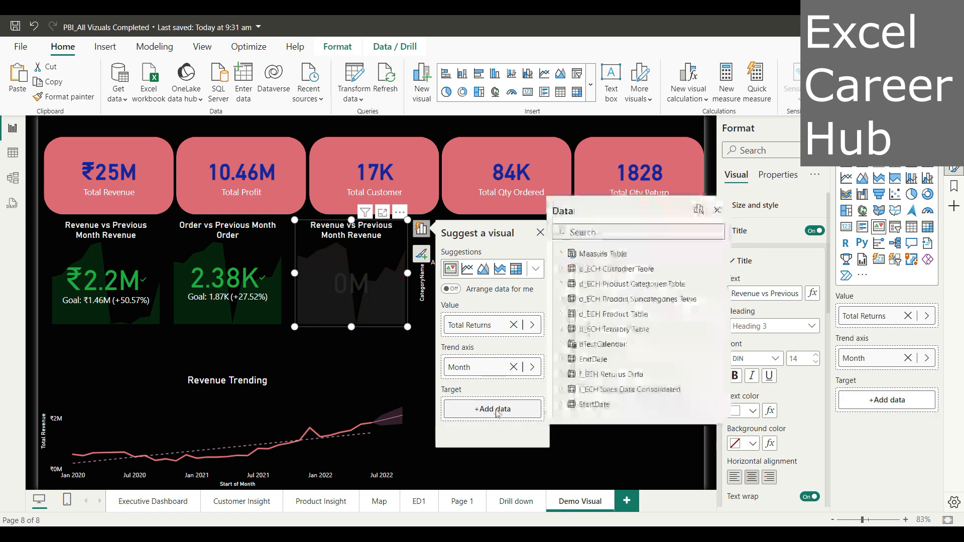
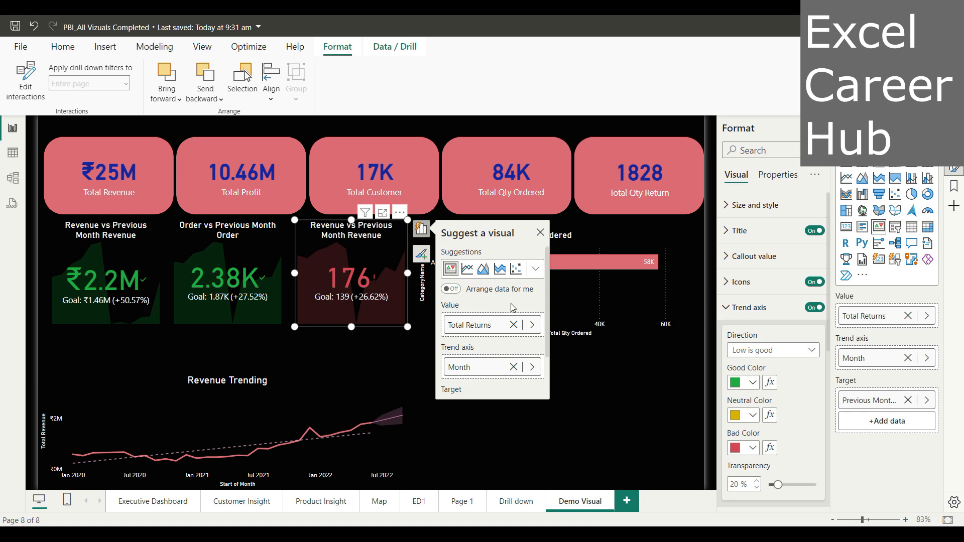
# Change the first word of the third KPI's title to "Returns"
pyautogui.click(734, 230)
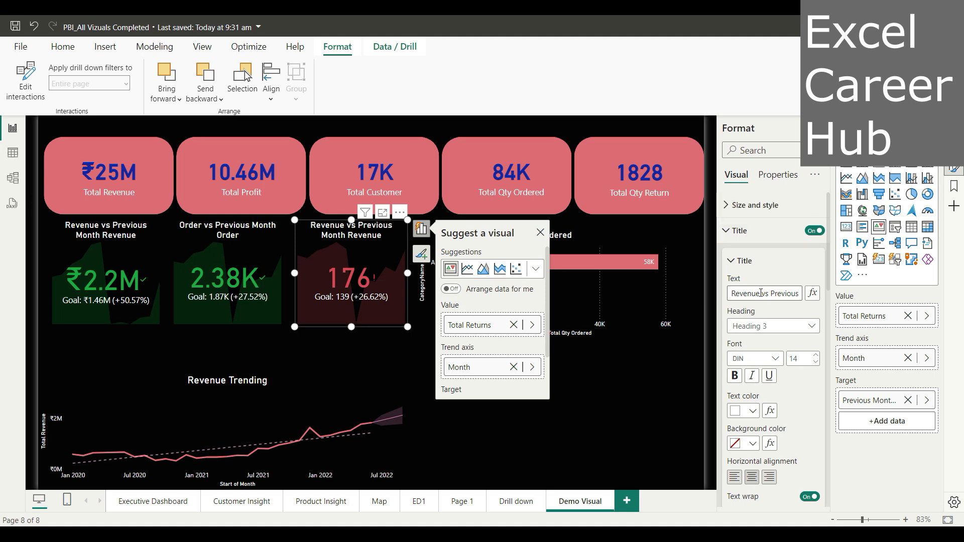
pyautogui.moveTo(761, 293); pyautogui.dragTo(728, 296)
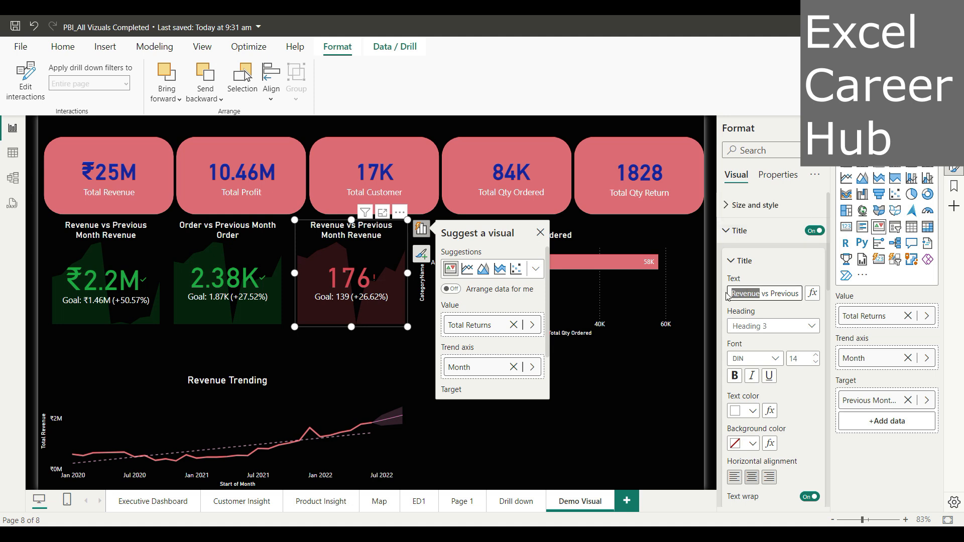
pyautogui.write('Returns')
pyautogui.press('Right')
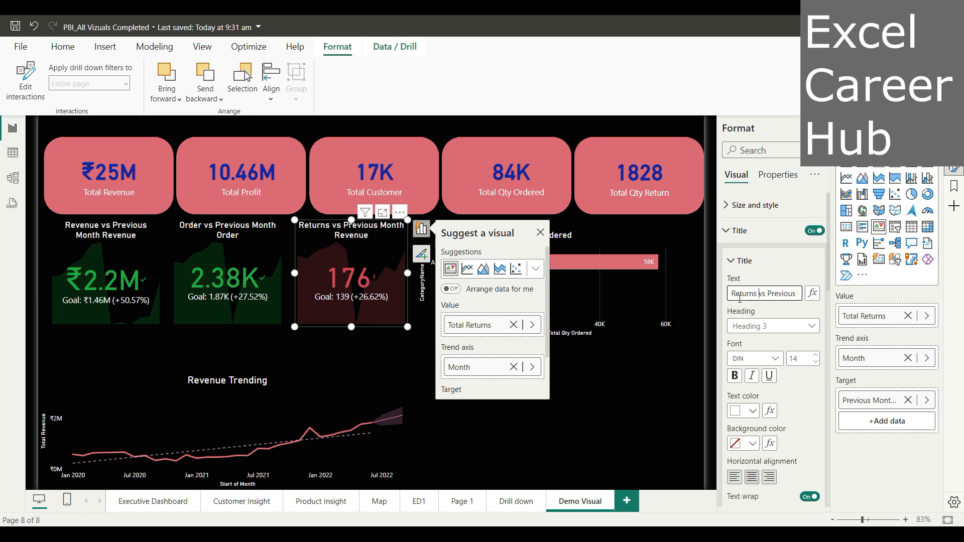
# Replace the last word of the third KPI's title so it reads "Returns vs Previous Month Returns"
pyautogui.press('Right')
pyautogui.press('Right')
pyautogui.press('Right')
pyautogui.press('Right')
pyautogui.press('Right')
pyautogui.press('Right')
pyautogui.press('Right')
pyautogui.press('Right')
pyautogui.press('Right')
pyautogui.press('Right')
pyautogui.press('Right')
pyautogui.press('Right')
pyautogui.press('Right')
pyautogui.press('Right')
pyautogui.press('Right')
pyautogui.press('Right')
pyautogui.press('Right')
pyautogui.press('Right')
pyautogui.press('BackSpace')
pyautogui.press('BackSpace')
pyautogui.press('BackSpace')
pyautogui.press('BackSpace')
pyautogui.press('BackSpace')
pyautogui.write('turns')
pyautogui.click(347, 358)
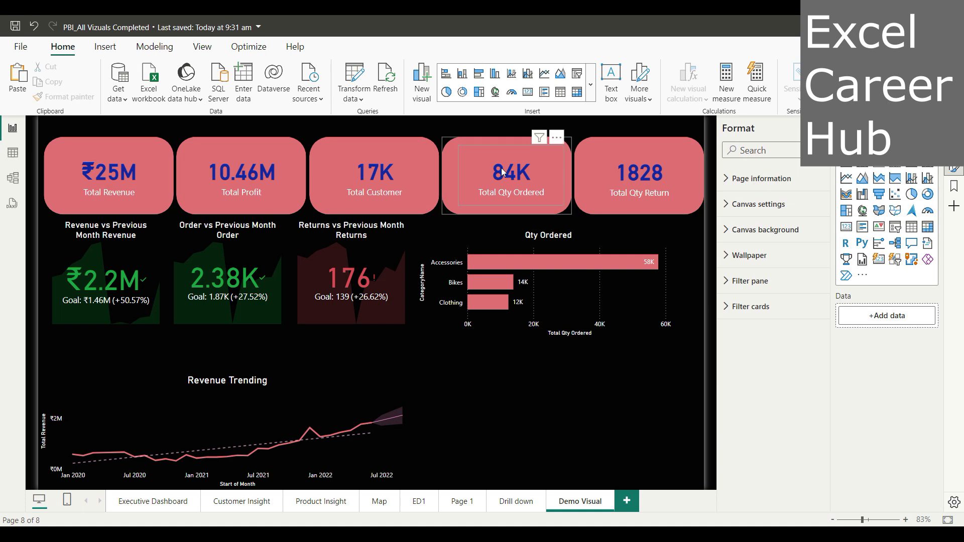
# Insert a table visual and size it to fill the empty area below the Qty Ordered chart
pyautogui.click(560, 92)
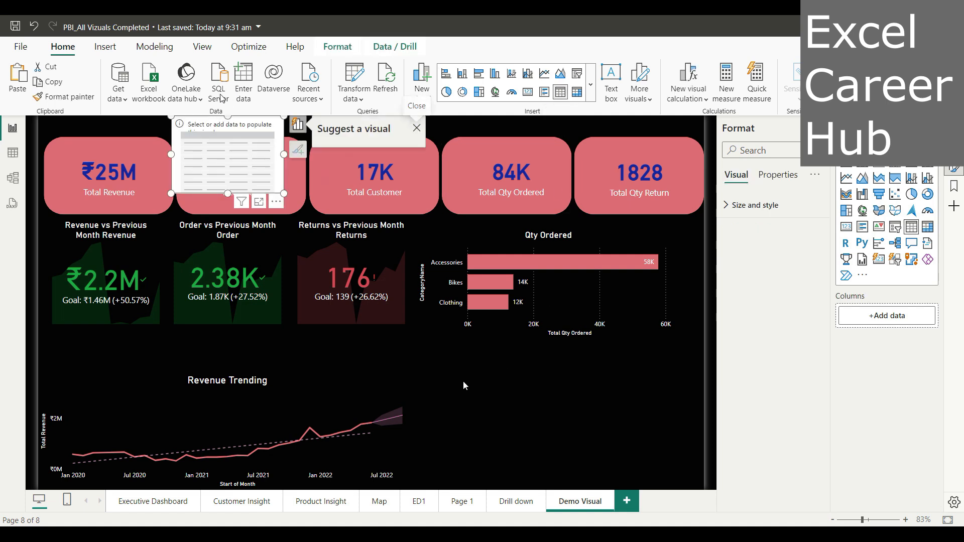
pyautogui.moveTo(203, 133); pyautogui.dragTo(465, 350)
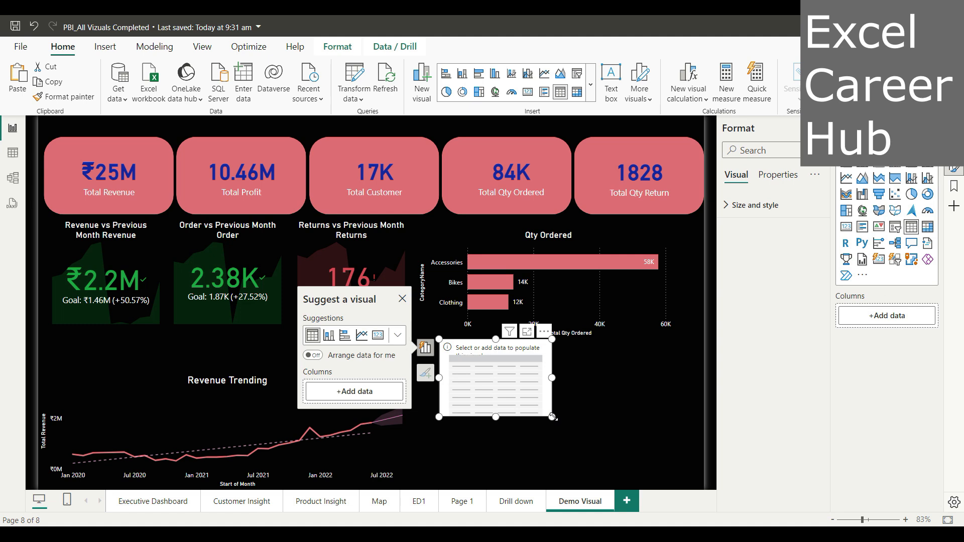
pyautogui.moveTo(551, 416); pyautogui.dragTo(673, 471)
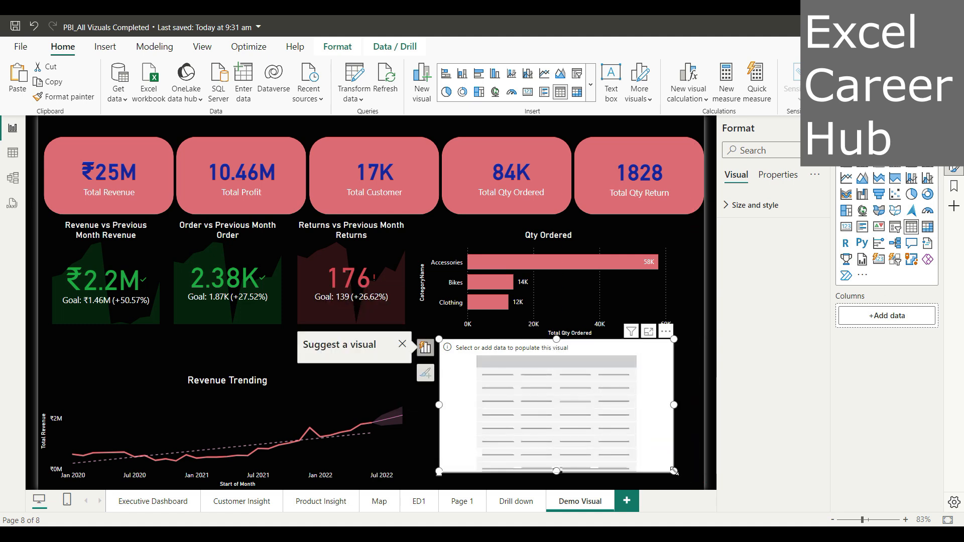
# Add ProductName from the d_ECH Product Table as the first column of the new table visual
pyautogui.click(358, 390)
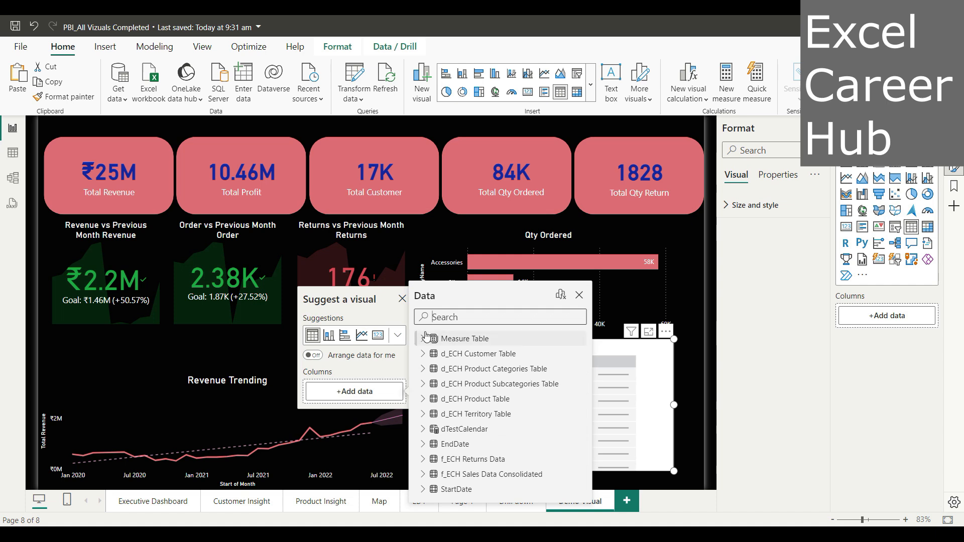
pyautogui.write('product na')
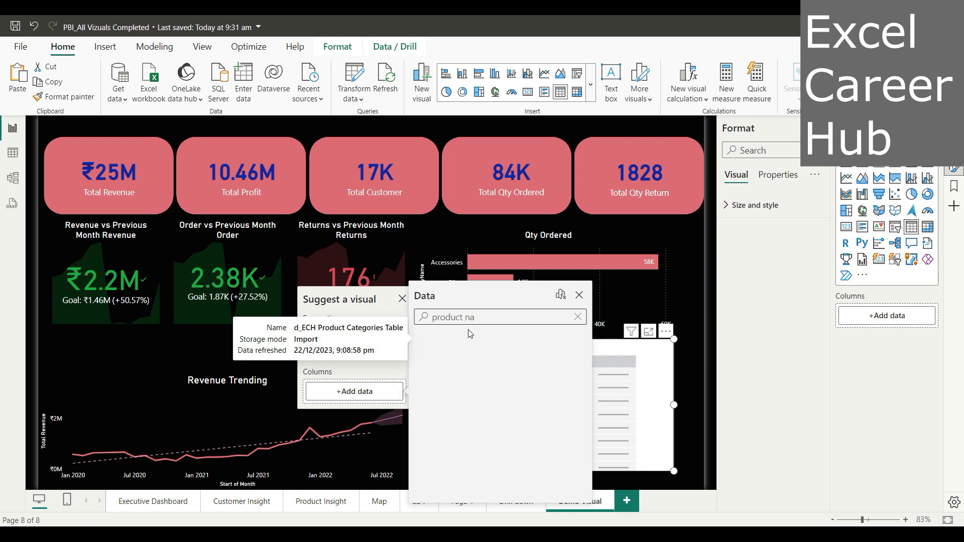
pyautogui.press('BackSpace')
pyautogui.press('BackSpace')
pyautogui.press('BackSpace')
pyautogui.press('BackSpace')
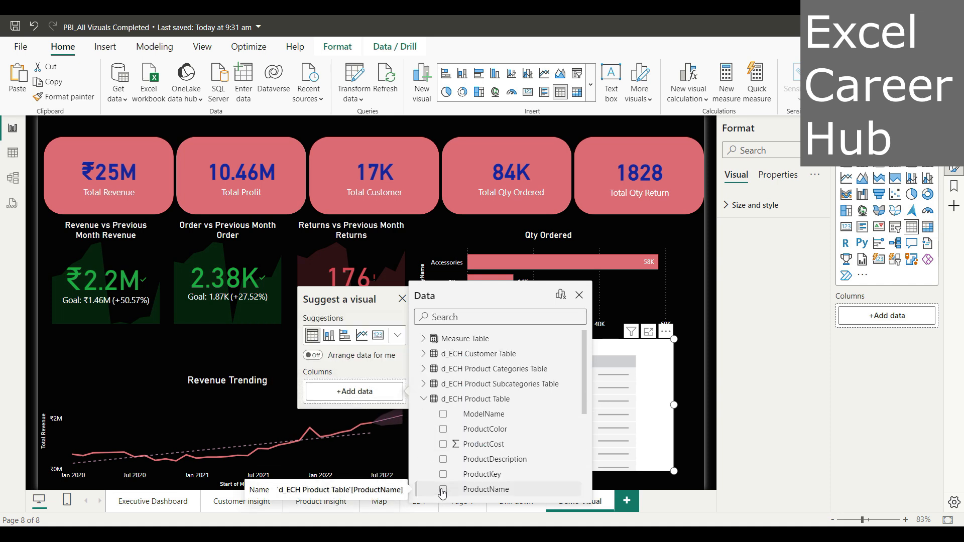
pyautogui.click(442, 490)
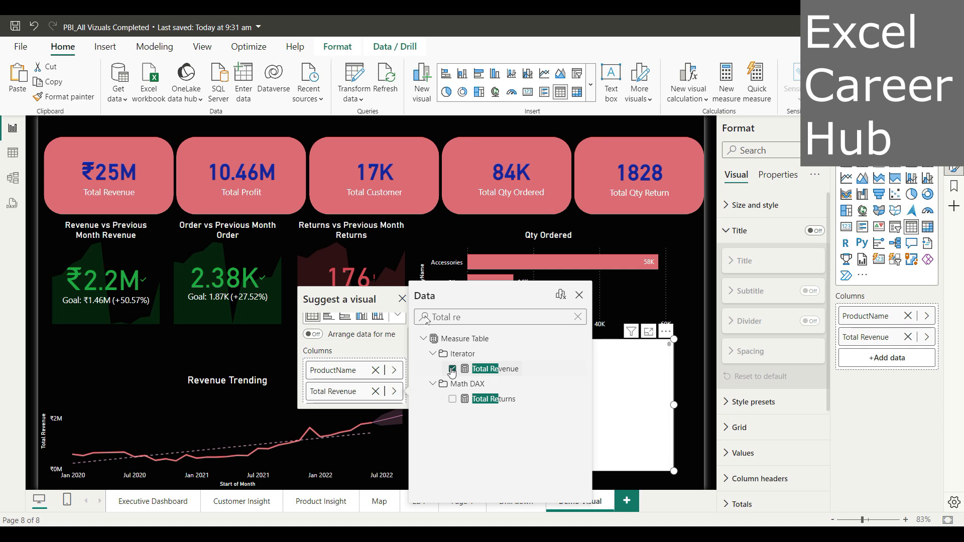
# Add the Total Profit measure as a column of the product table visual
pyautogui.press('BackSpace')
pyautogui.press('BackSpace')
pyautogui.write('pr')
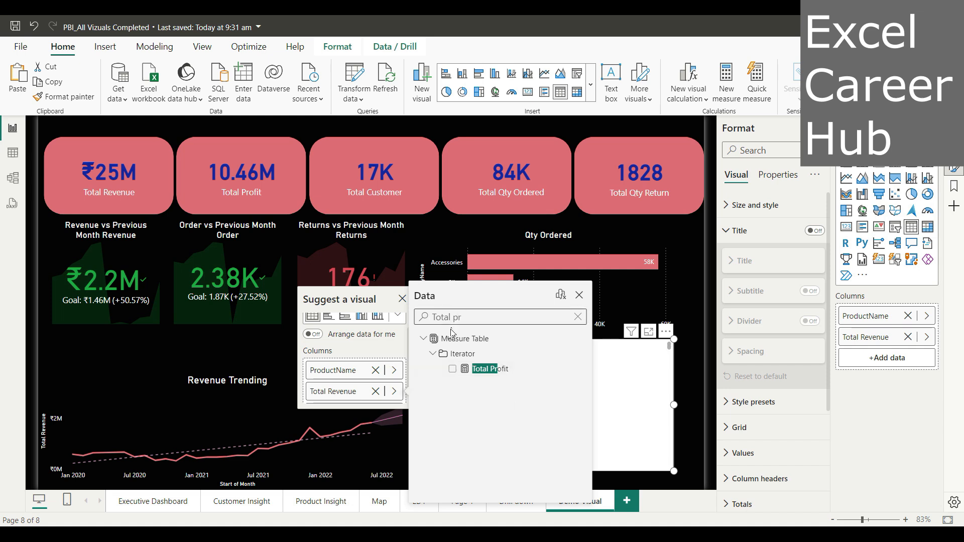
pyautogui.click(452, 370)
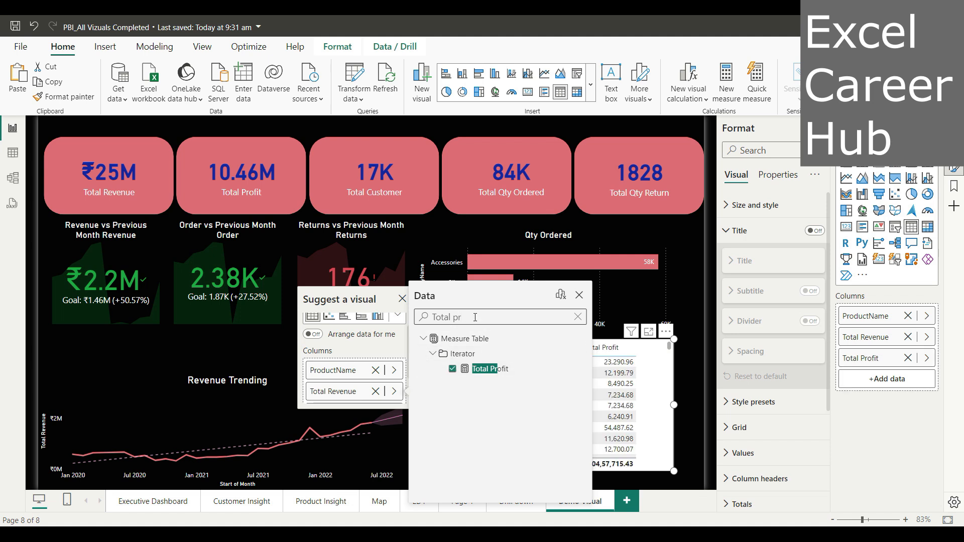
# Find the return measures and add Total Qty Return as a column of the product table visual
pyautogui.click(475, 317)
pyautogui.press('BackSpace')
pyautogui.press('BackSpace')
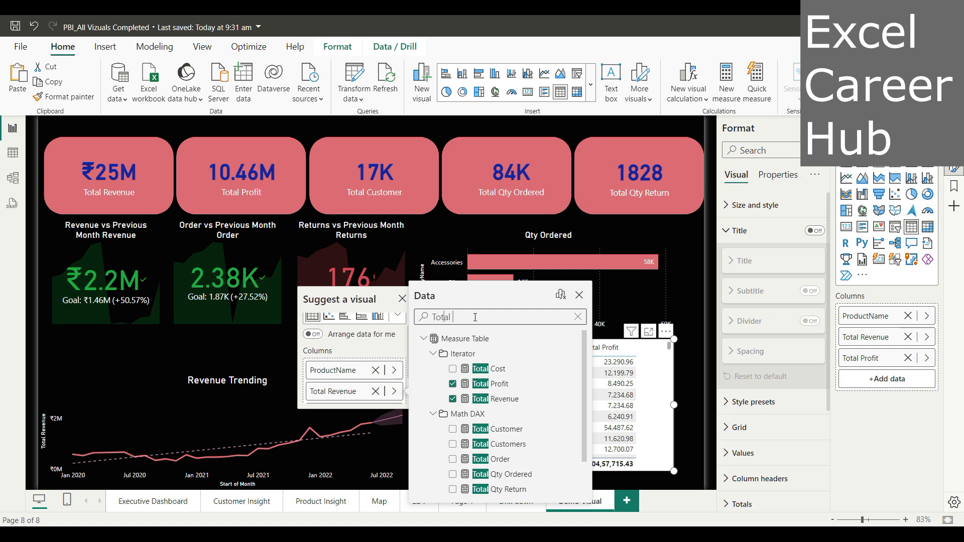
pyautogui.press('BackSpace')
pyautogui.press('BackSpace')
pyautogui.press('BackSpace')
pyautogui.press('BackSpace')
pyautogui.press('BackSpace')
pyautogui.write('ret')
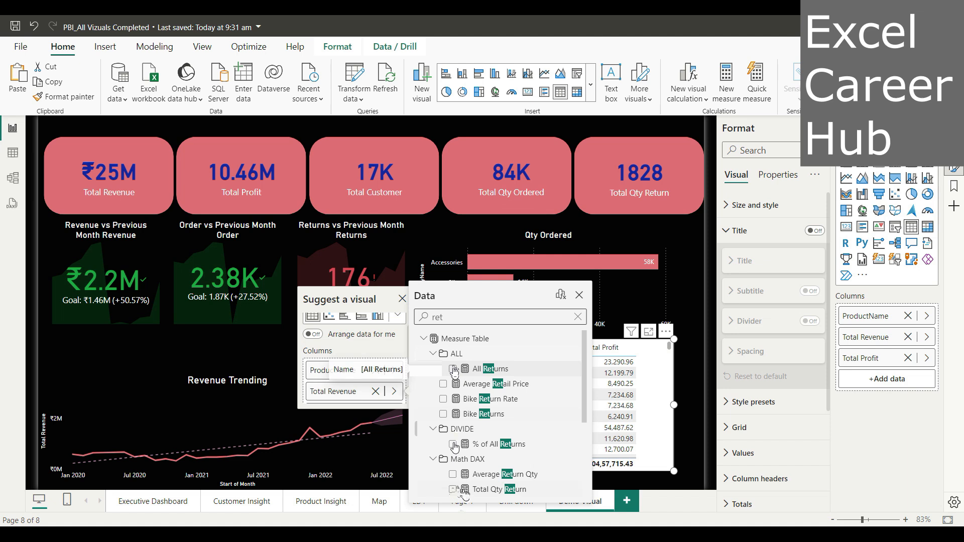
pyautogui.click(453, 489)
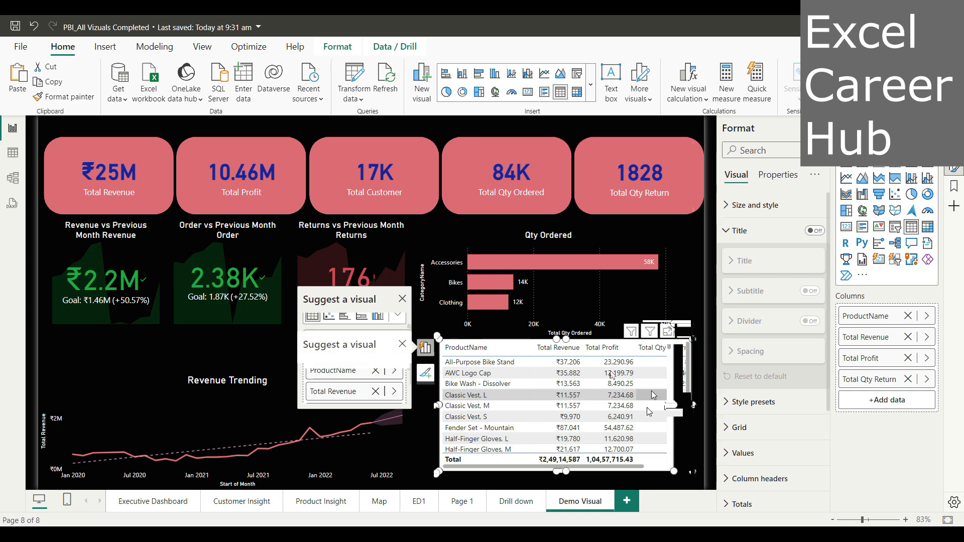
# Widen the product table visual so its columns fit and sort it by Total Revenue in descending order
pyautogui.moveTo(440, 404); pyautogui.dragTo(413, 408)
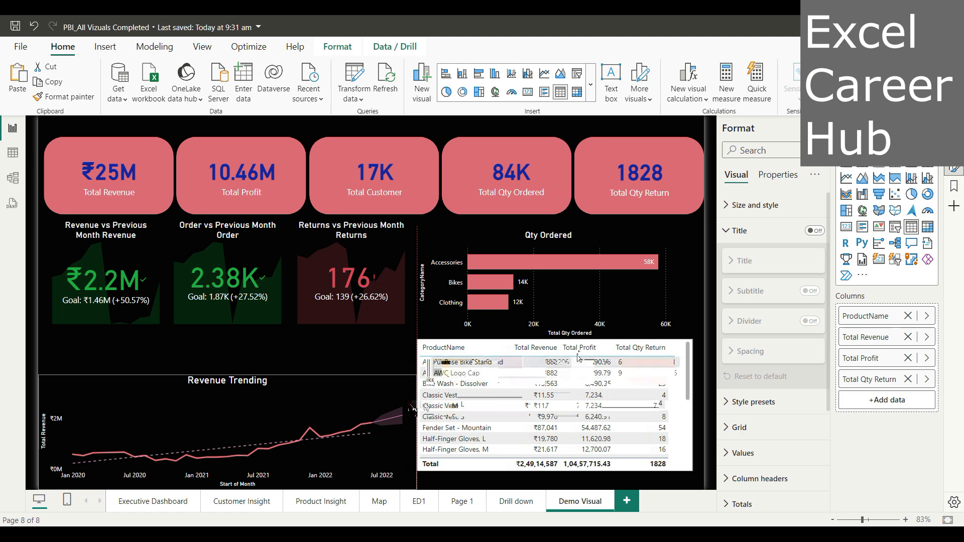
pyautogui.click(521, 362)
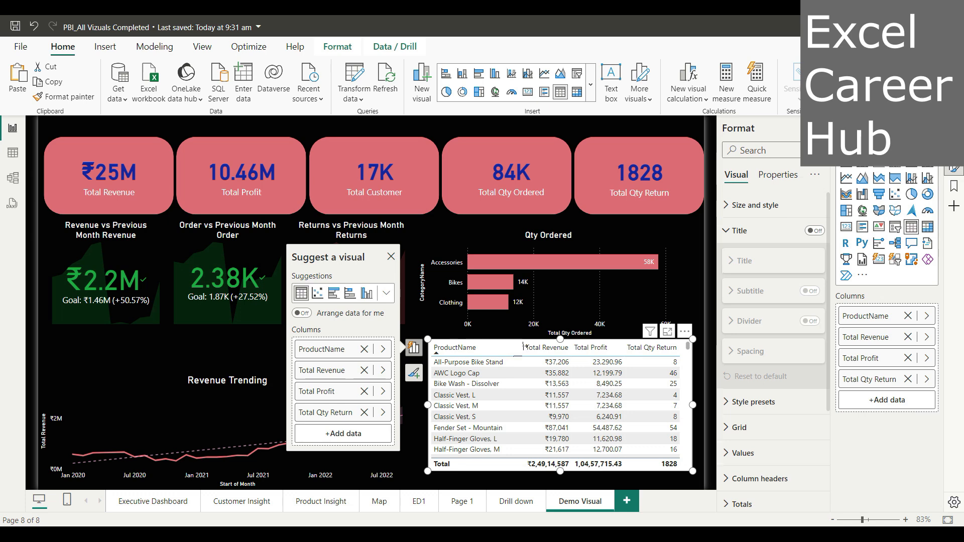
pyautogui.click(544, 348)
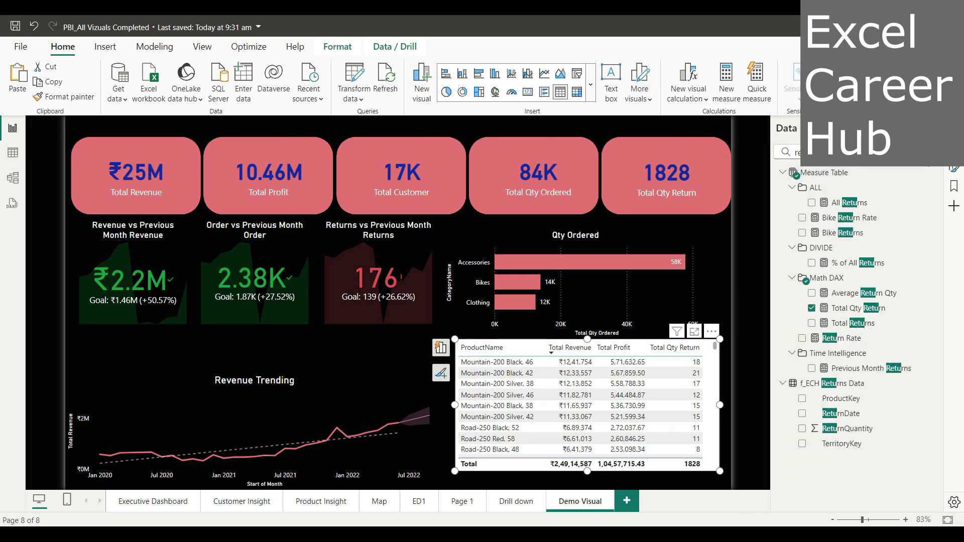
# Collapse the Measure Table group in the report's field list
pyautogui.click(794, 152)
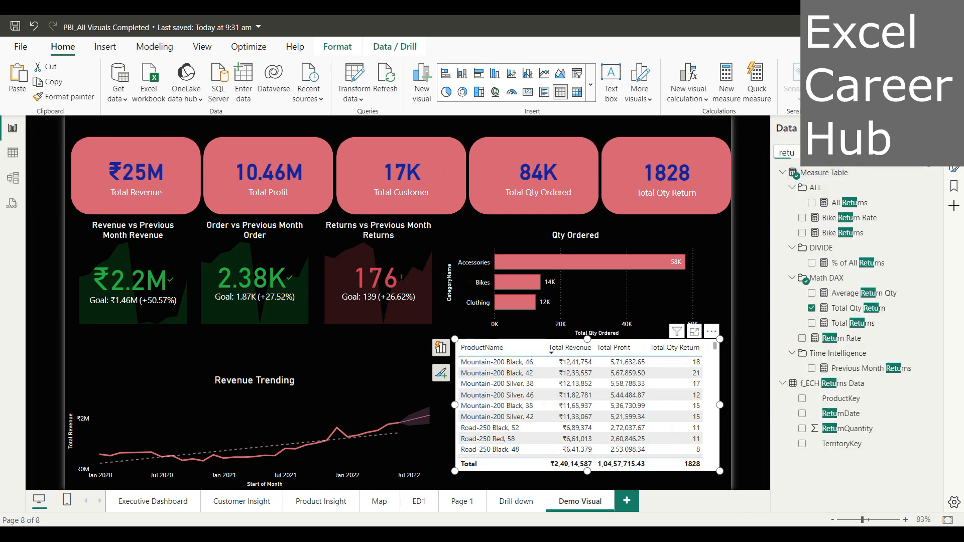
pyautogui.click(785, 174)
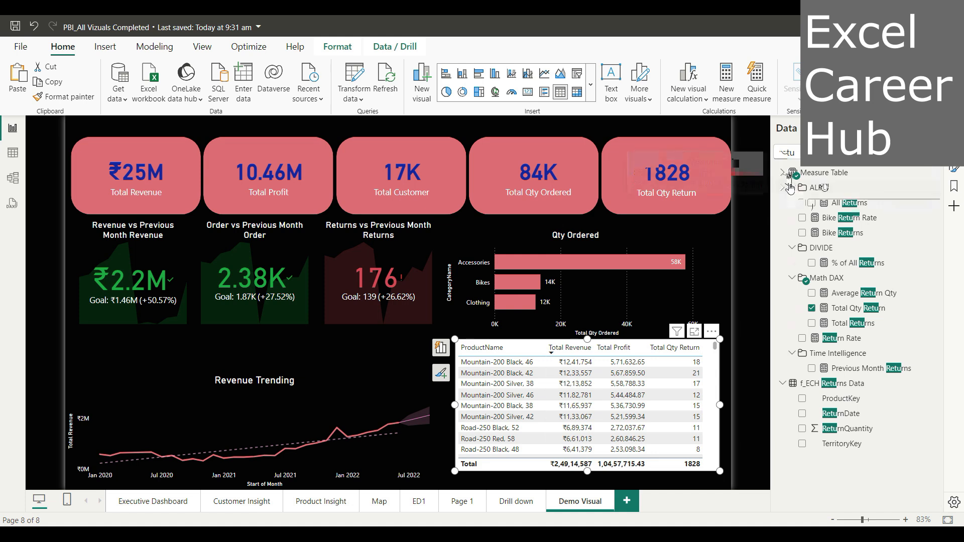